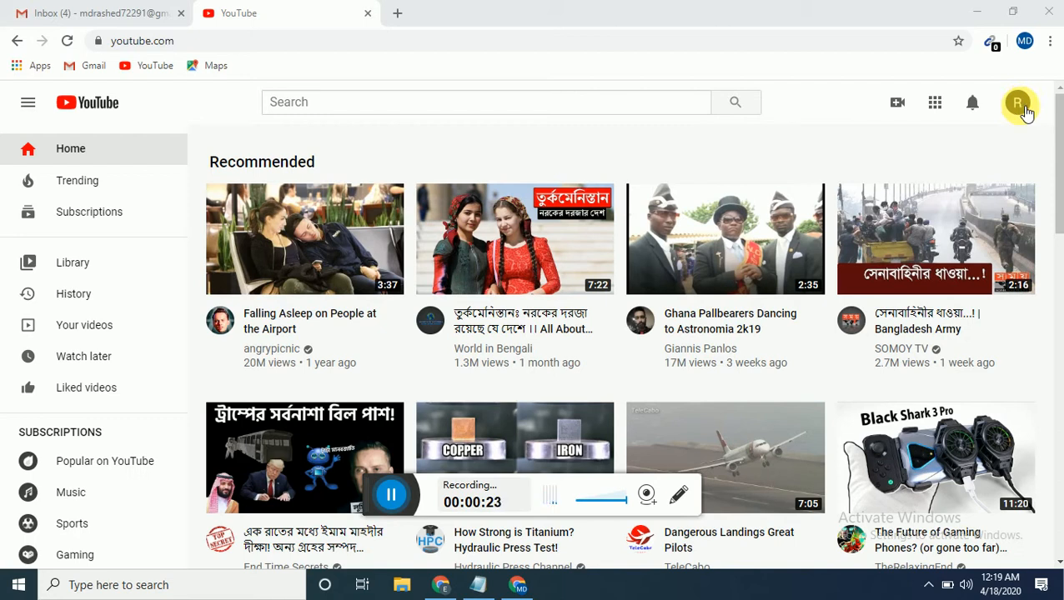
Open the customization page of your own YouTube channel and start editing the channel icon
click(1022, 107)
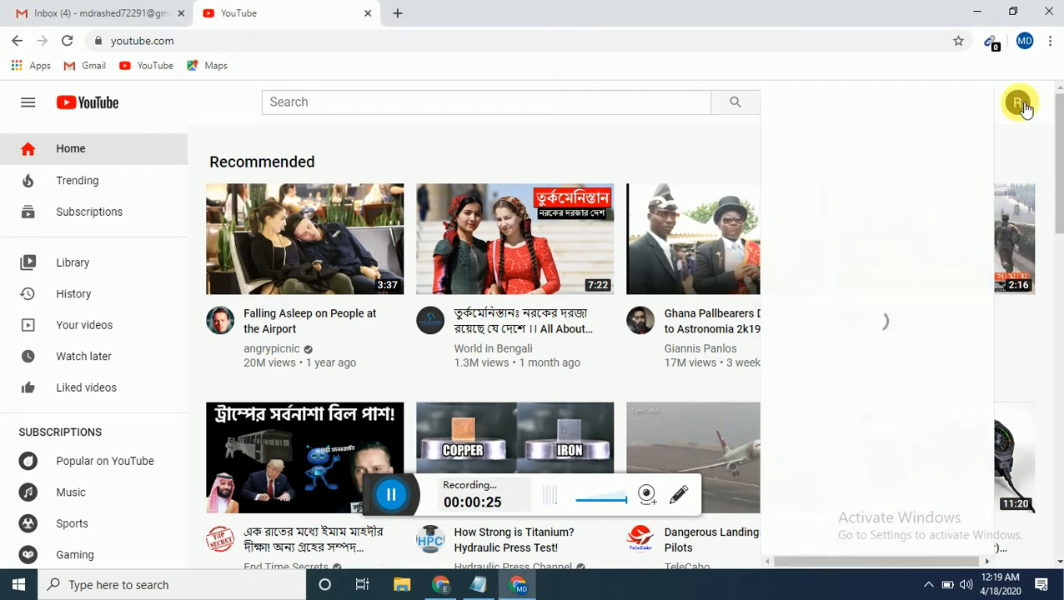
click(835, 174)
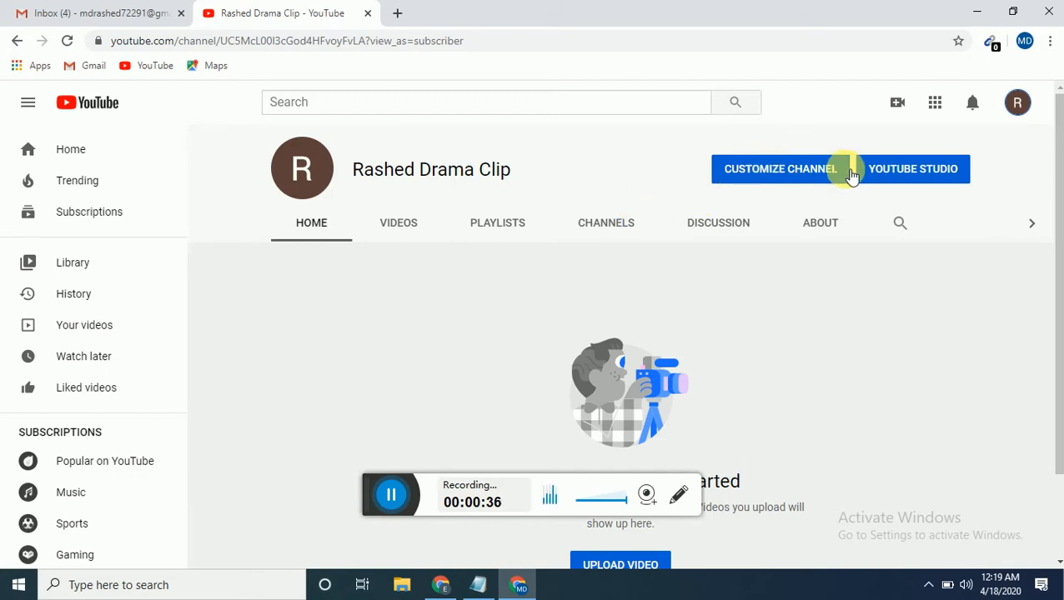
click(807, 174)
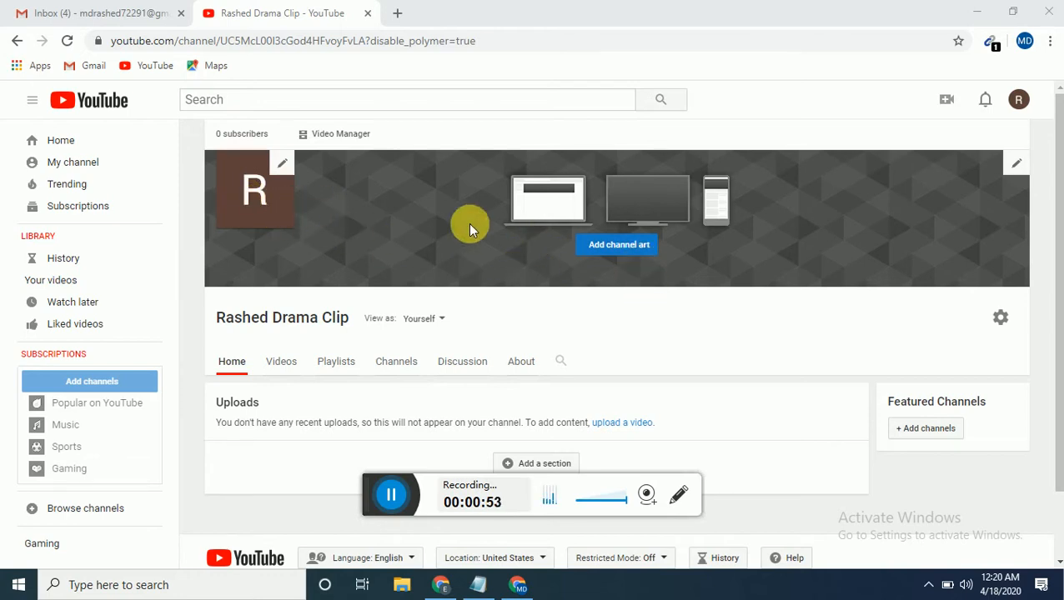
click(282, 165)
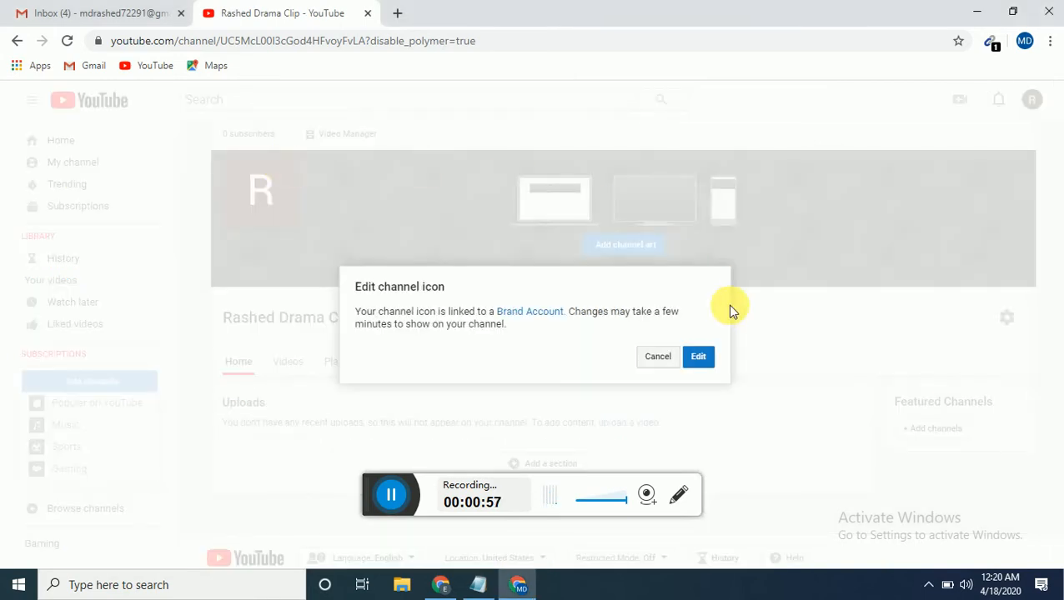
click(698, 356)
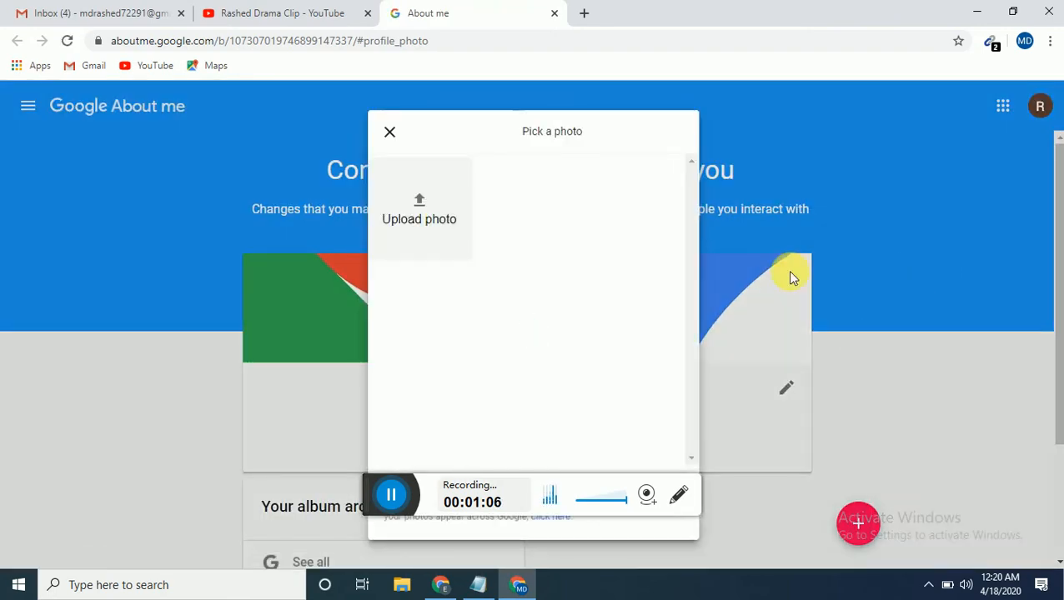
click(419, 207)
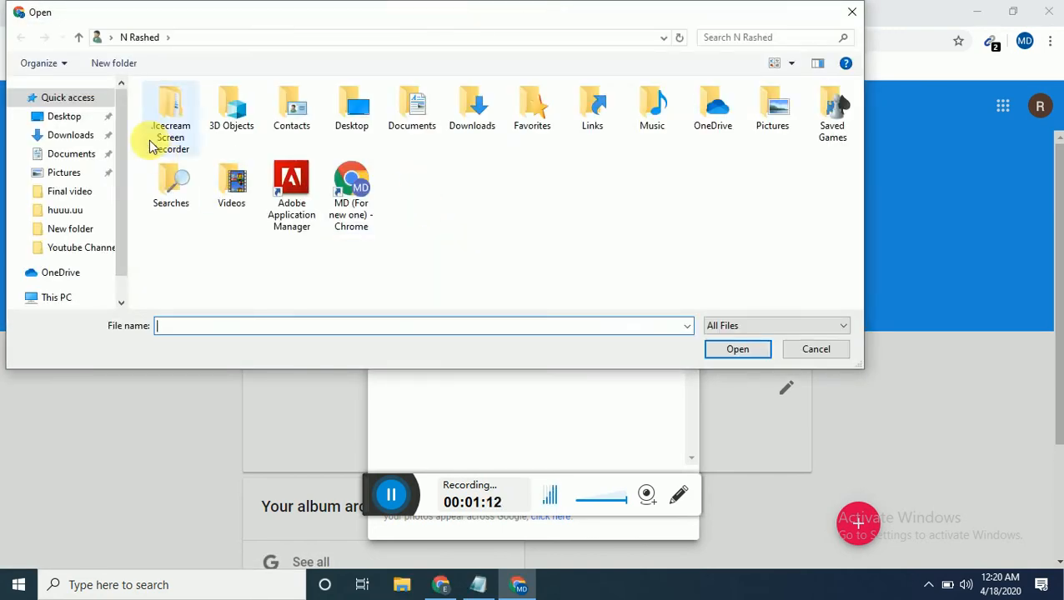
click(68, 119)
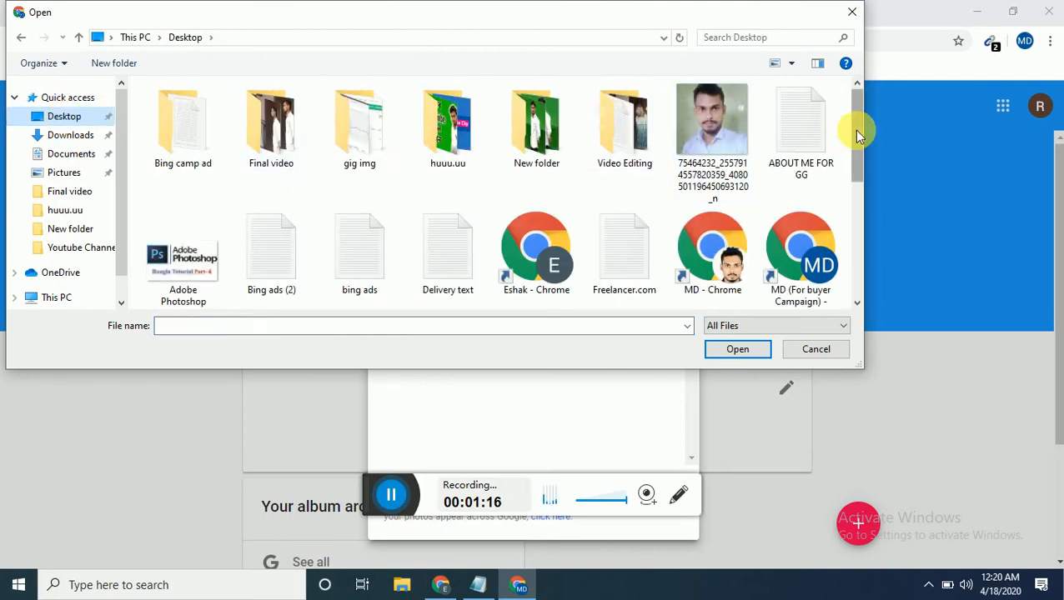
drag(854, 130, 859, 217)
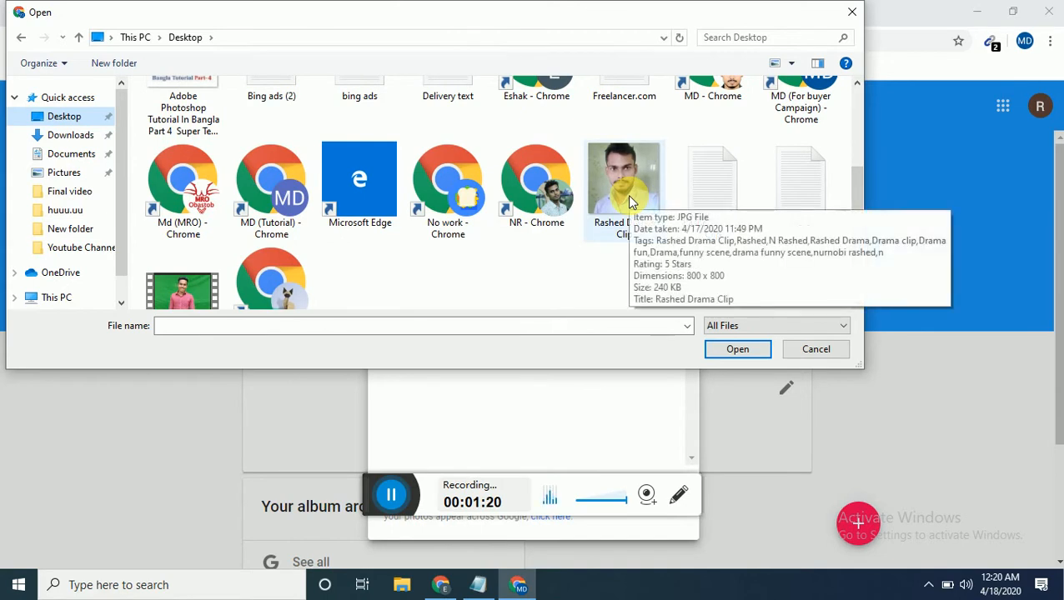
click(627, 194)
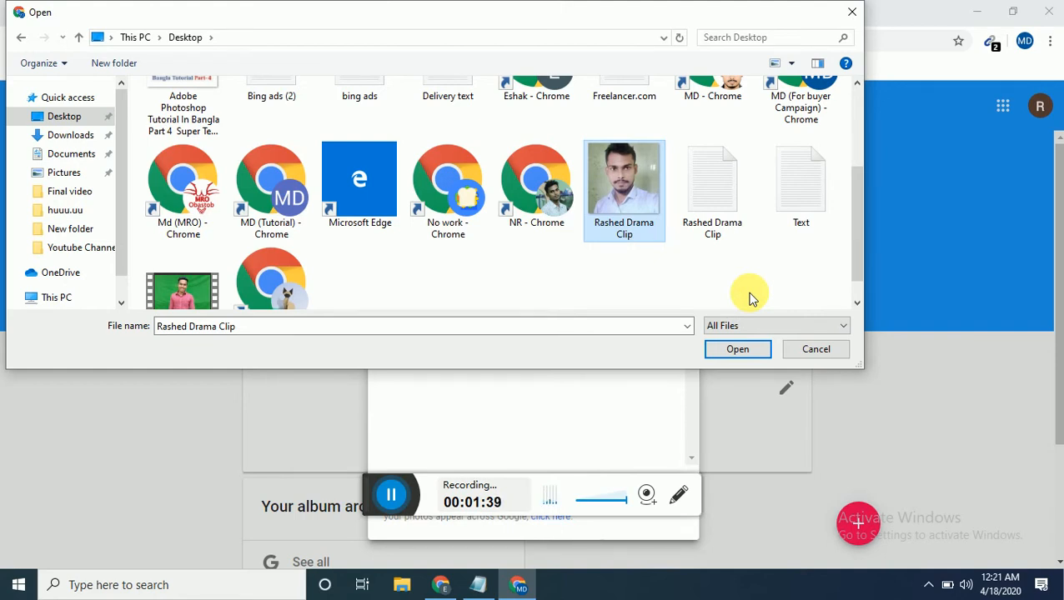
click(738, 351)
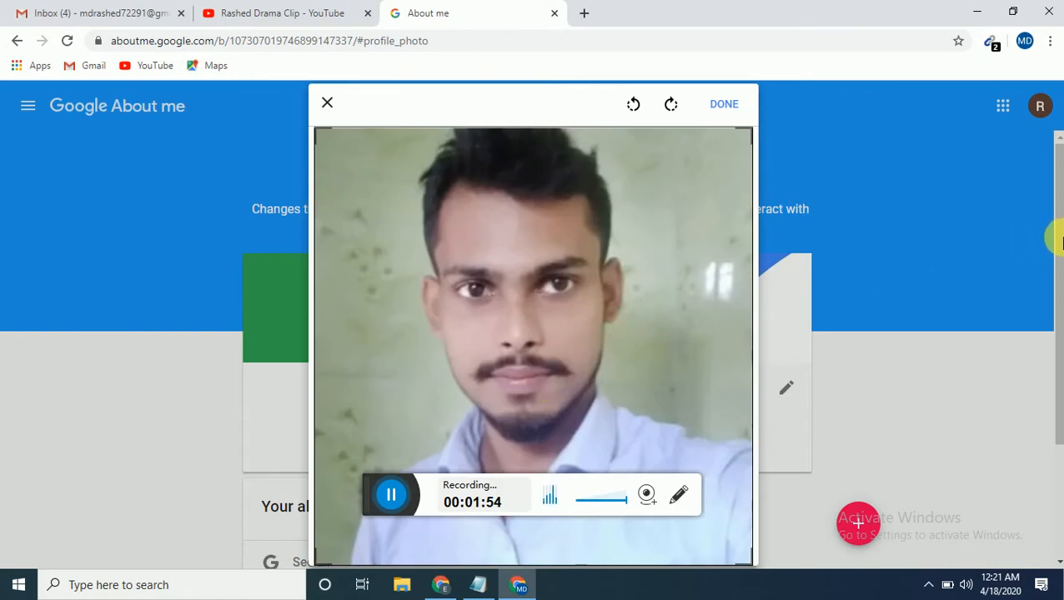
click(1059, 272)
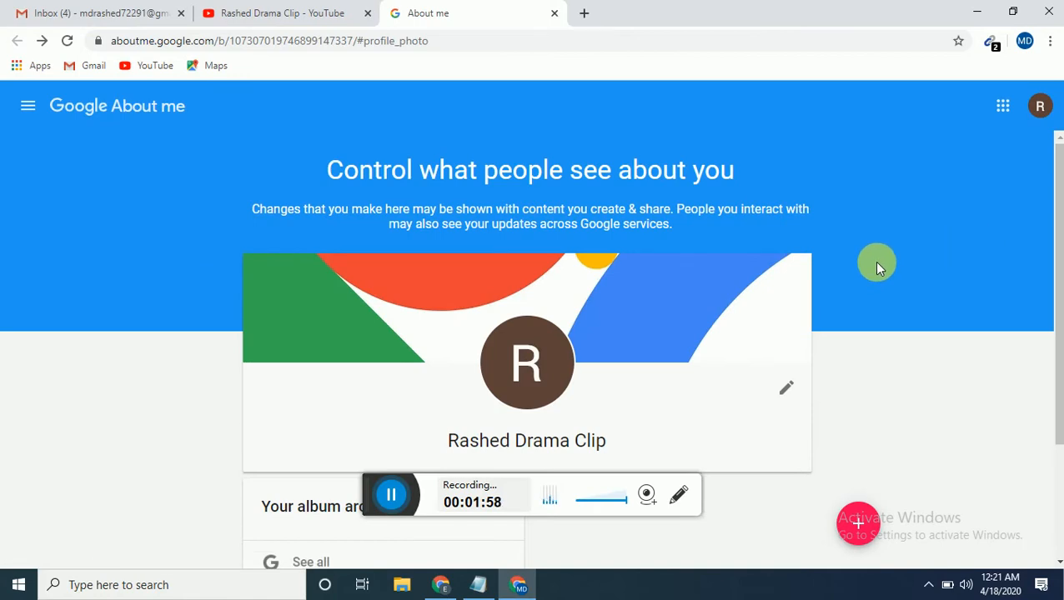
Upload the Rashed Drama Clip photo from the Desktop as the profile picture and accept its crop
click(542, 367)
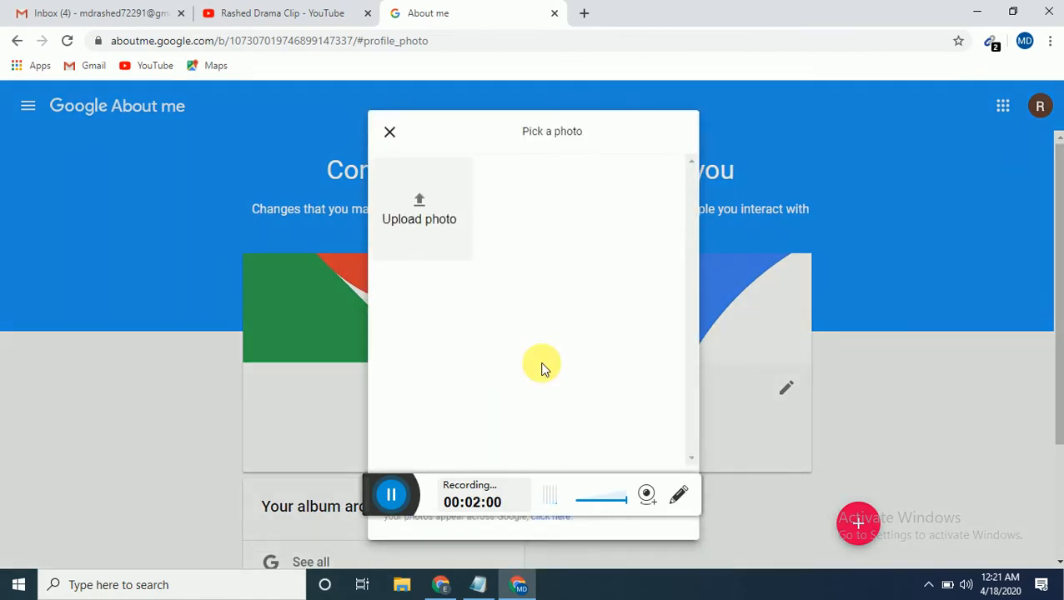
click(420, 205)
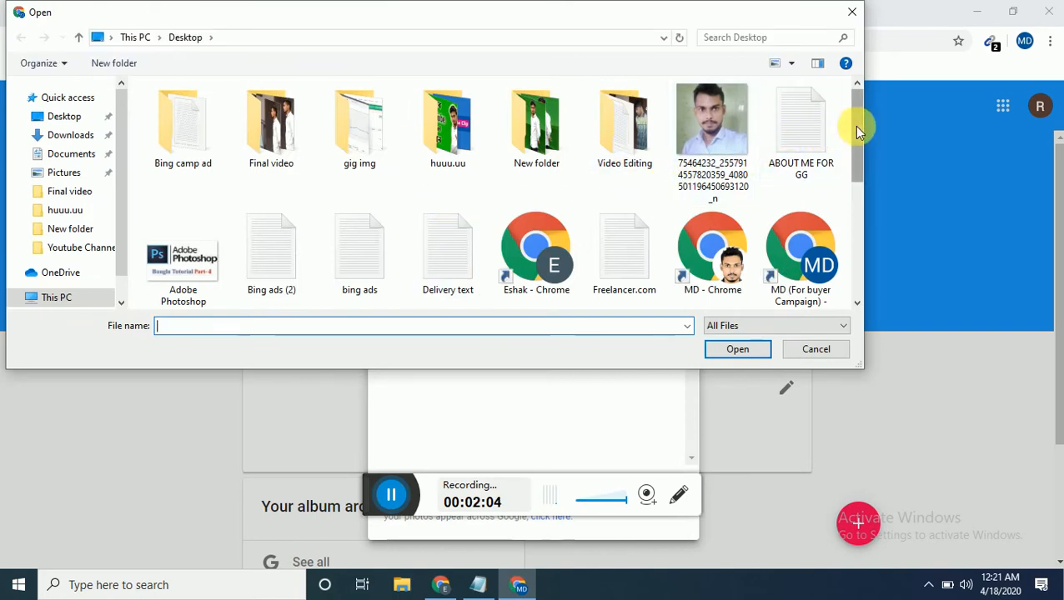
drag(858, 125, 857, 225)
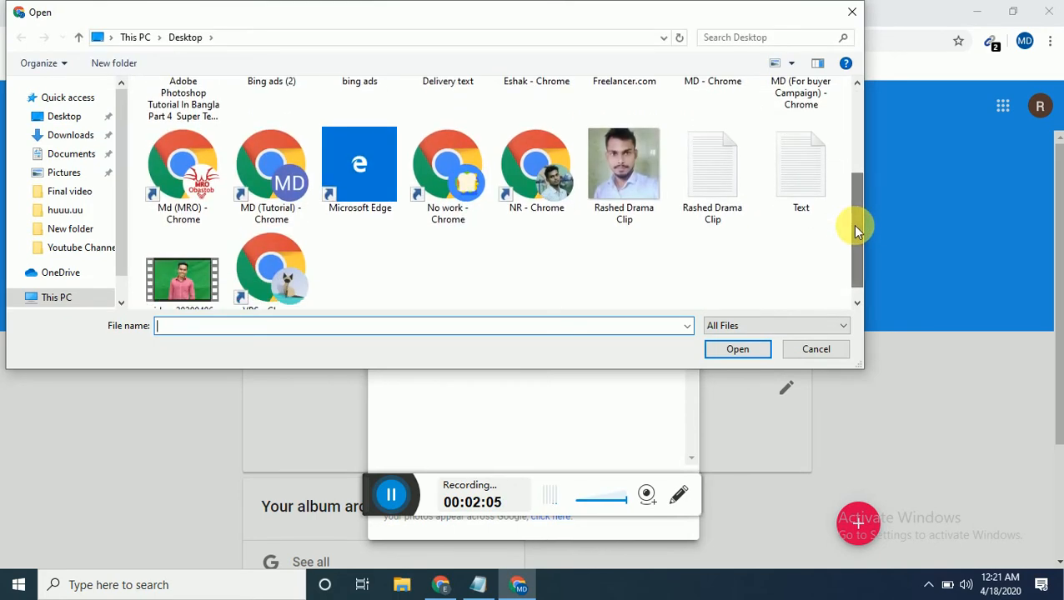
click(640, 177)
click(747, 350)
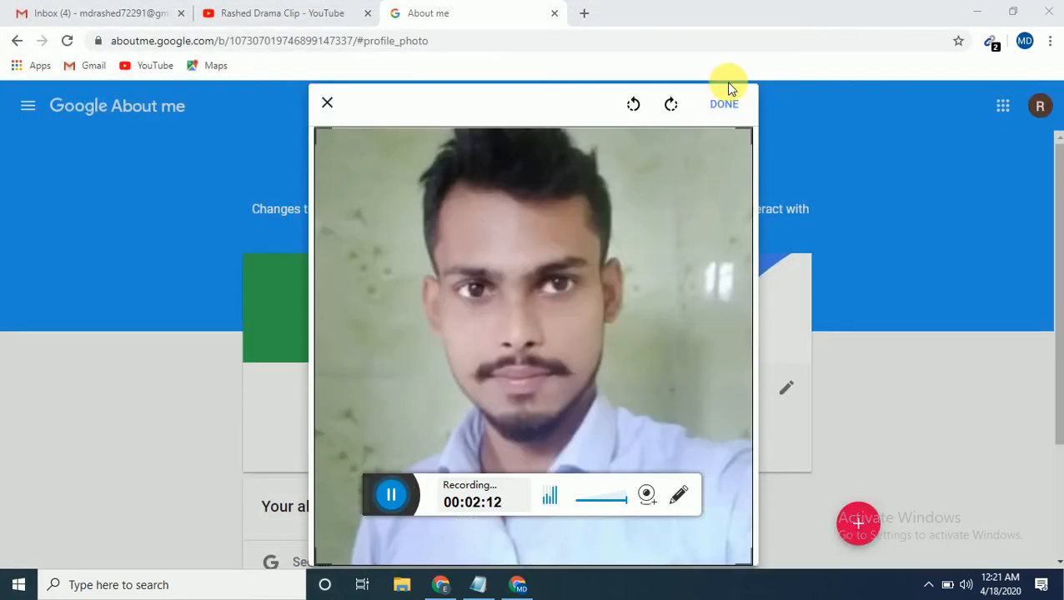
click(723, 105)
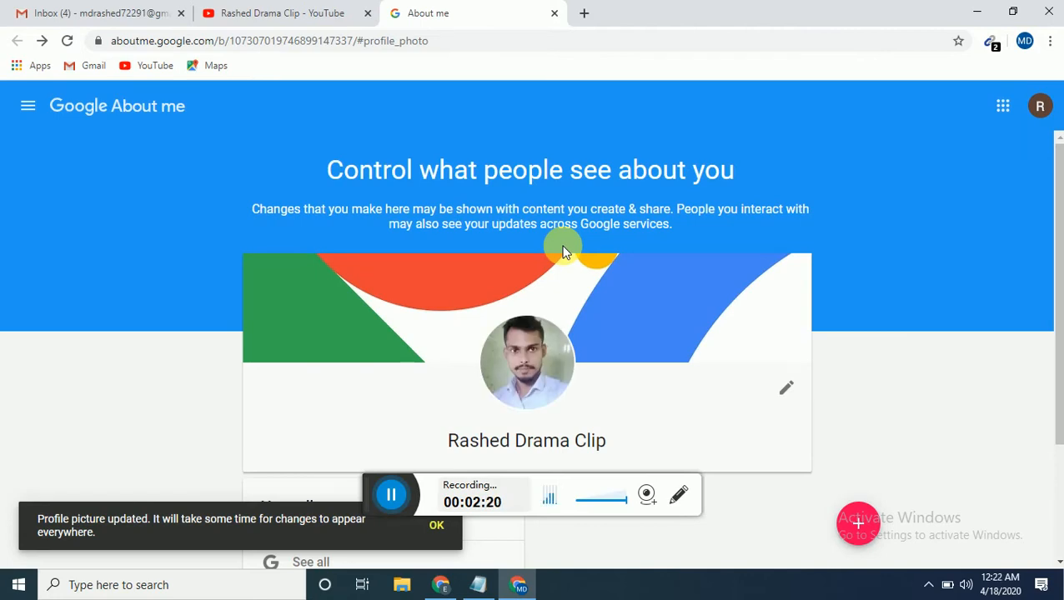
Back on the YouTube channel page, set the Rashed Drama Clip image from the Desktop's huuu.uu folder as channel art and reload the page
click(325, 21)
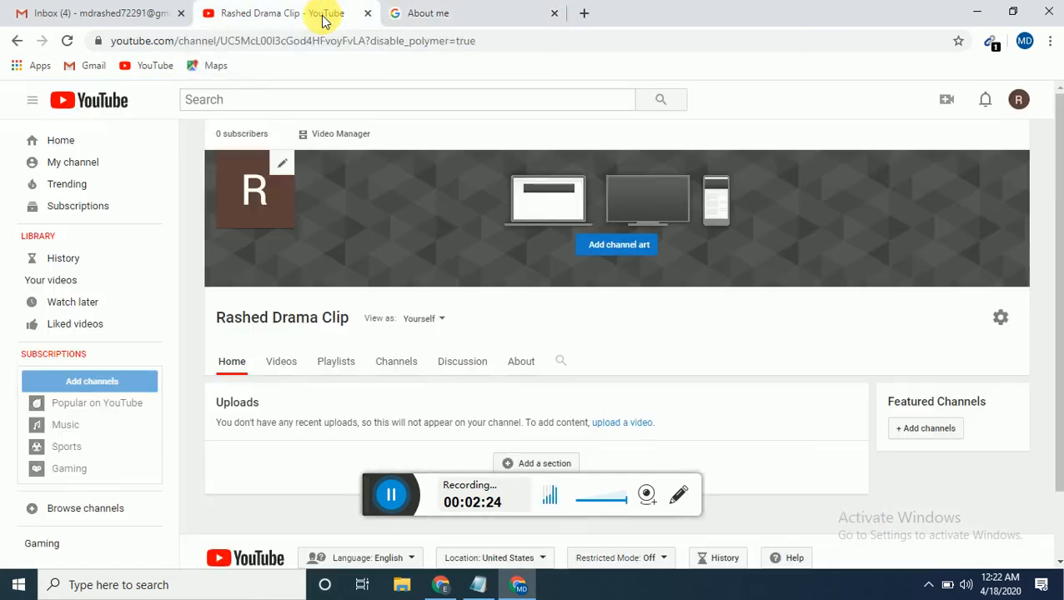
click(619, 246)
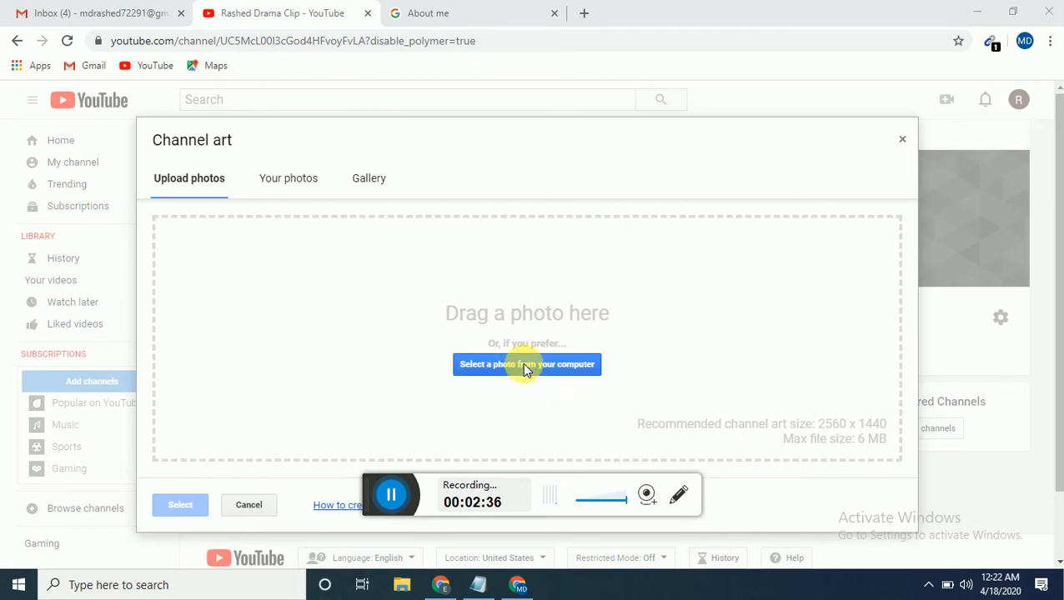
click(524, 368)
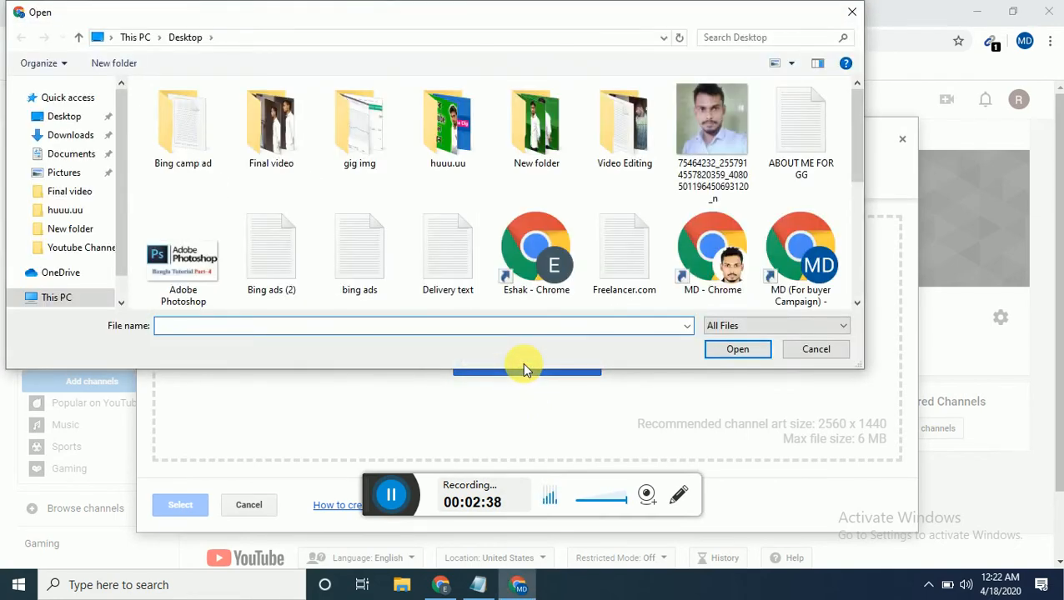
double_click(457, 139)
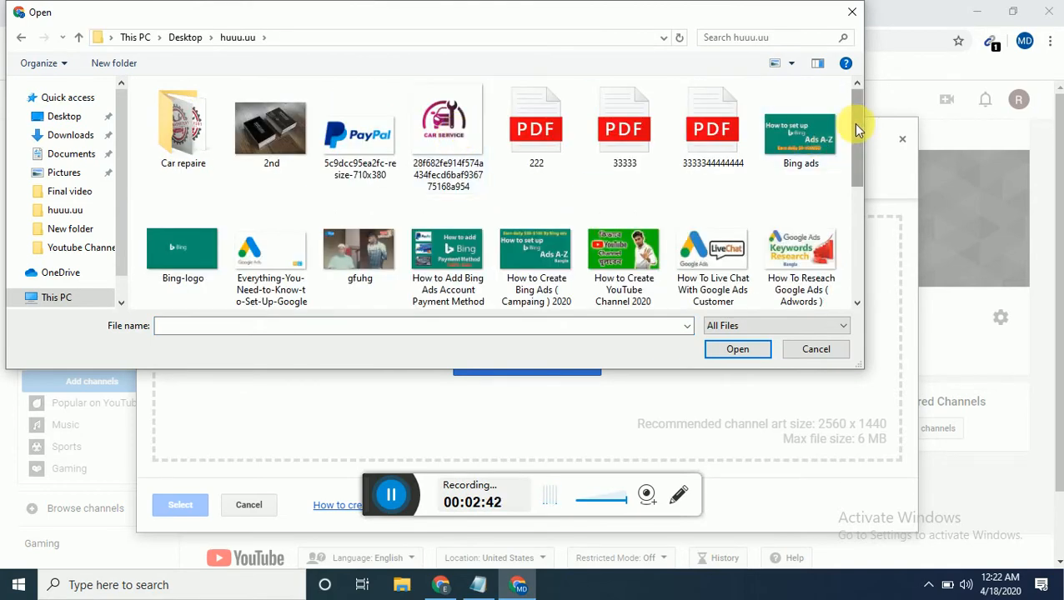
drag(860, 123, 864, 232)
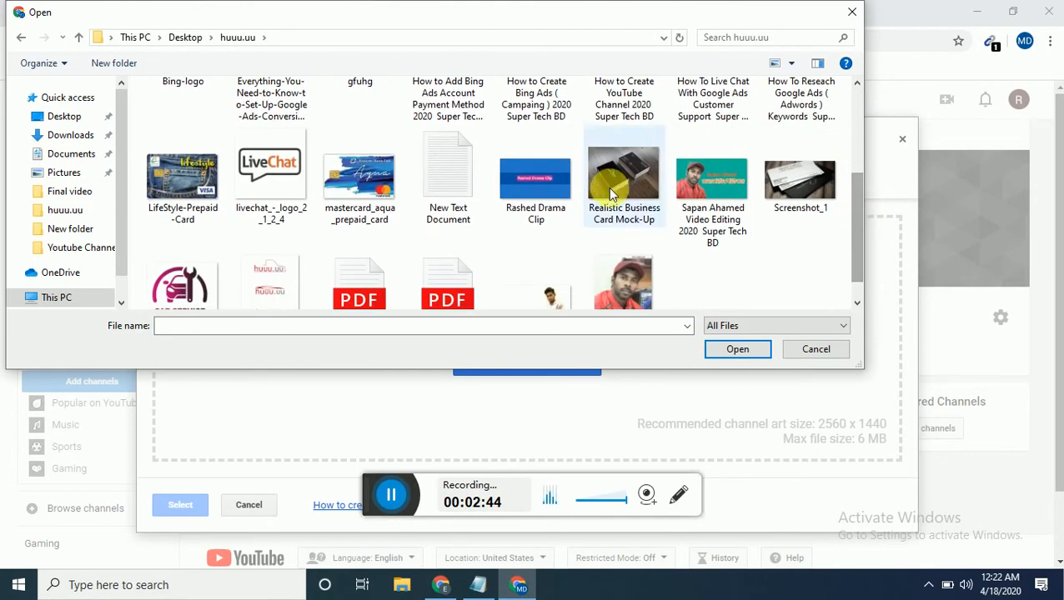
click(557, 179)
click(752, 349)
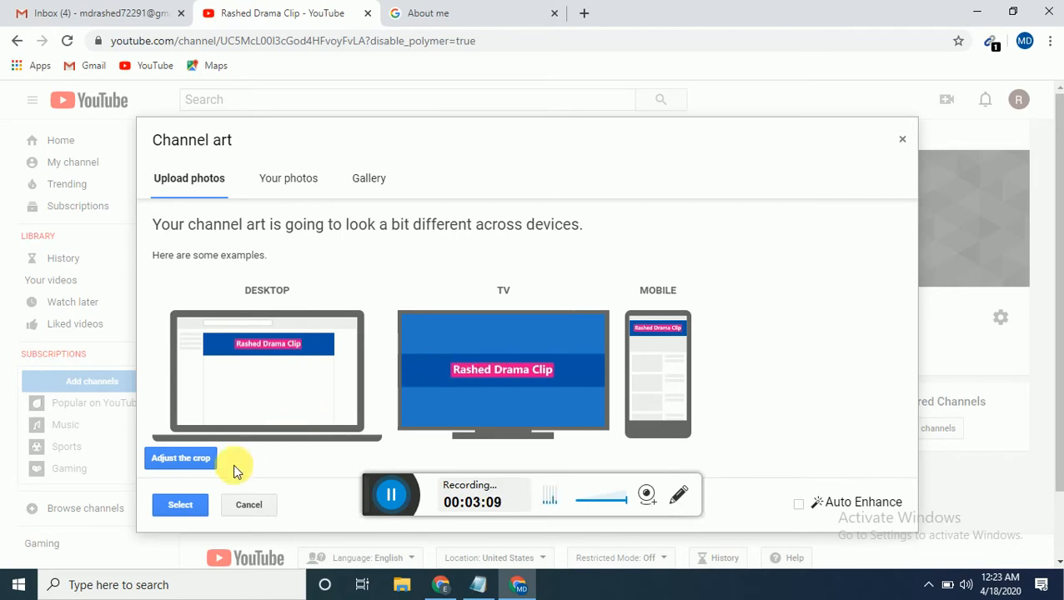
click(187, 503)
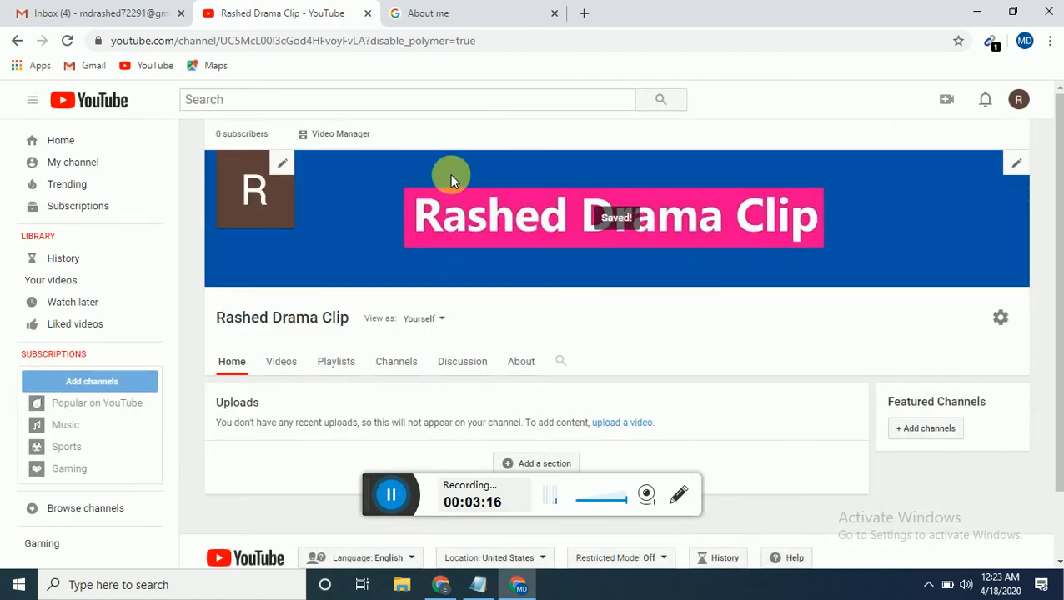
click(68, 41)
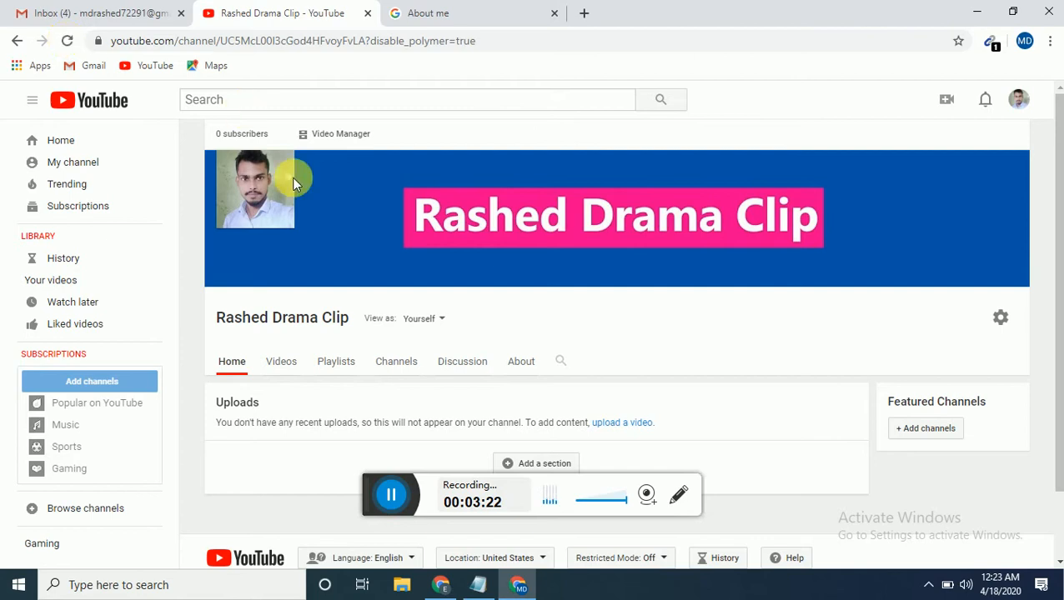
mouse_move(267, 210)
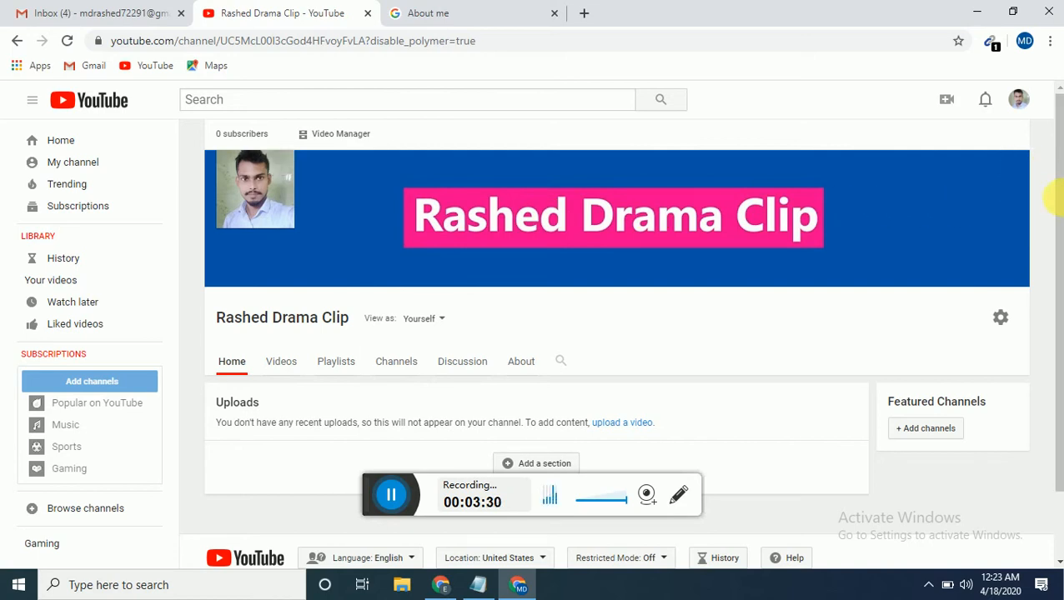
Add the prepared text from Notepad, from "Hey Friends," through "Thanks", as the channel description in the About section and save it
drag(1056, 197, 1059, 260)
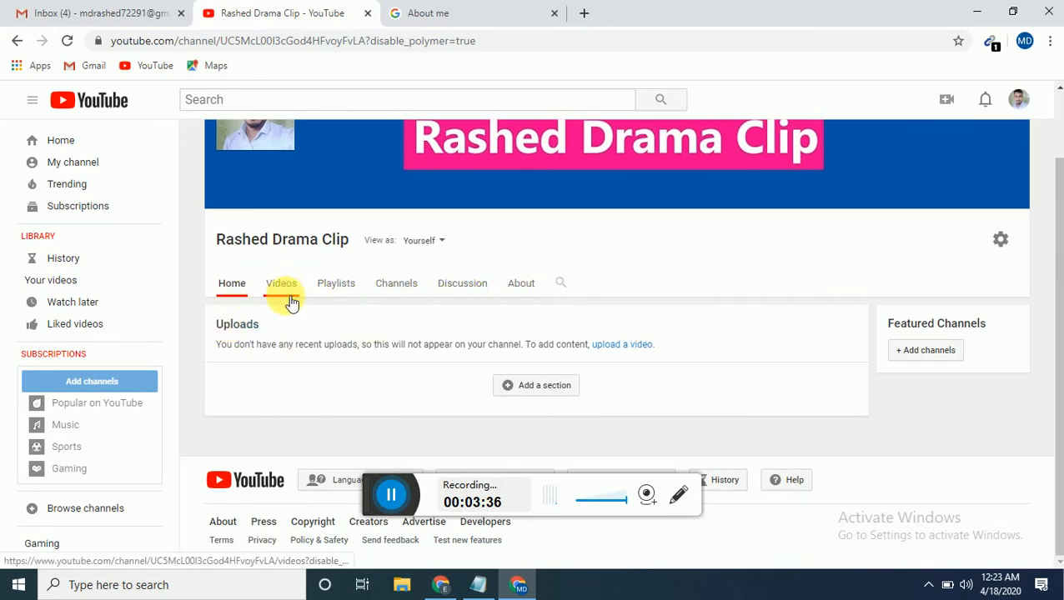
click(524, 285)
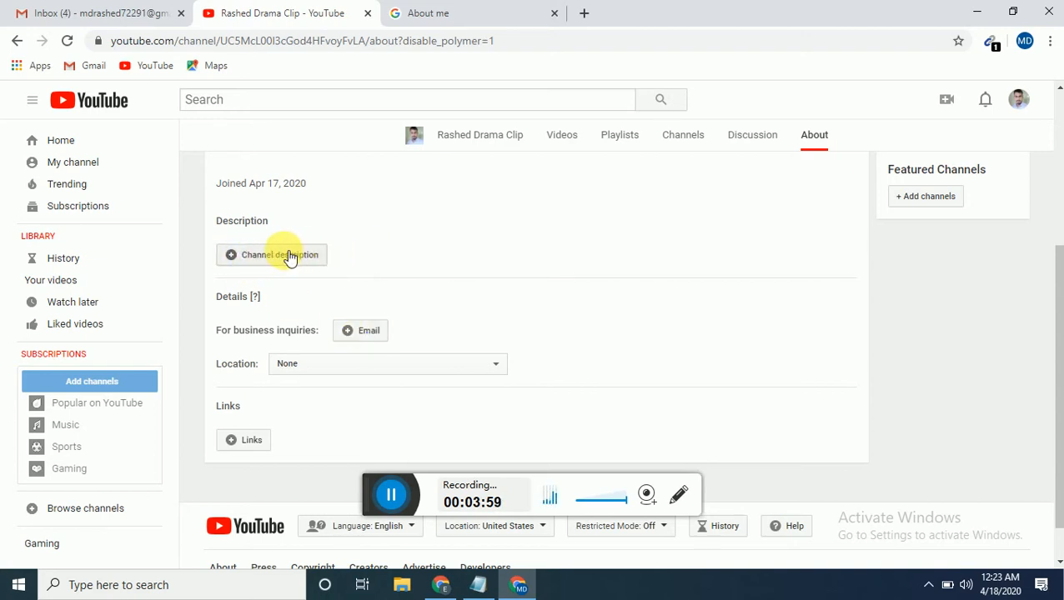
click(232, 257)
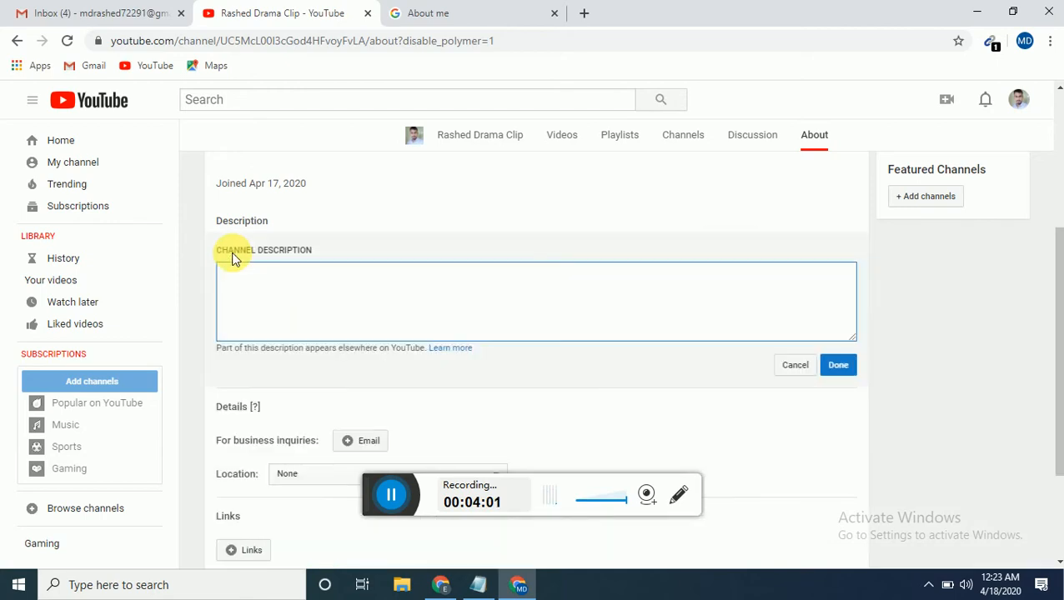
click(482, 582)
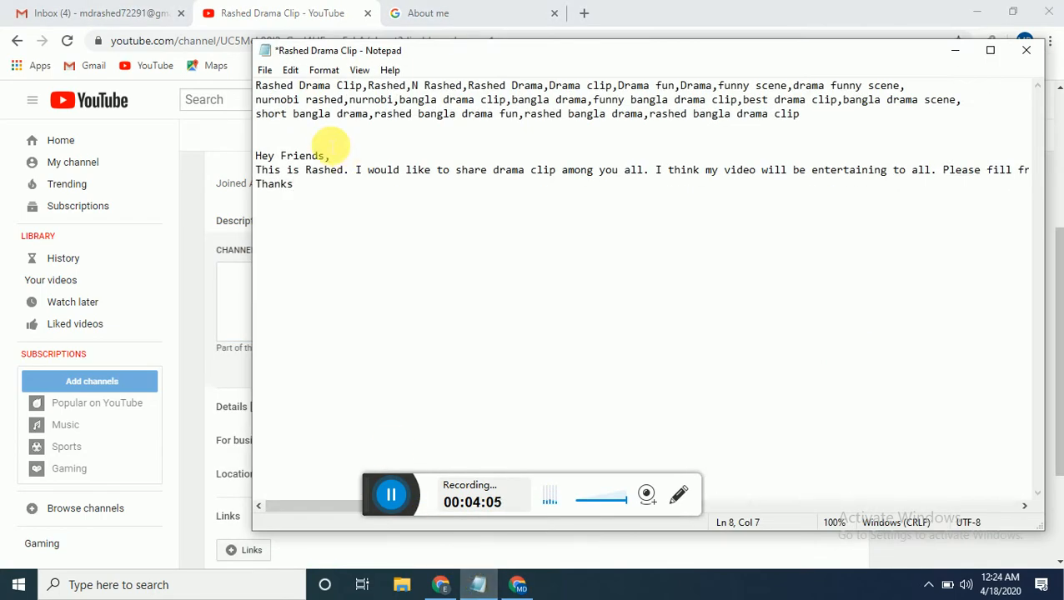
drag(295, 185, 259, 158)
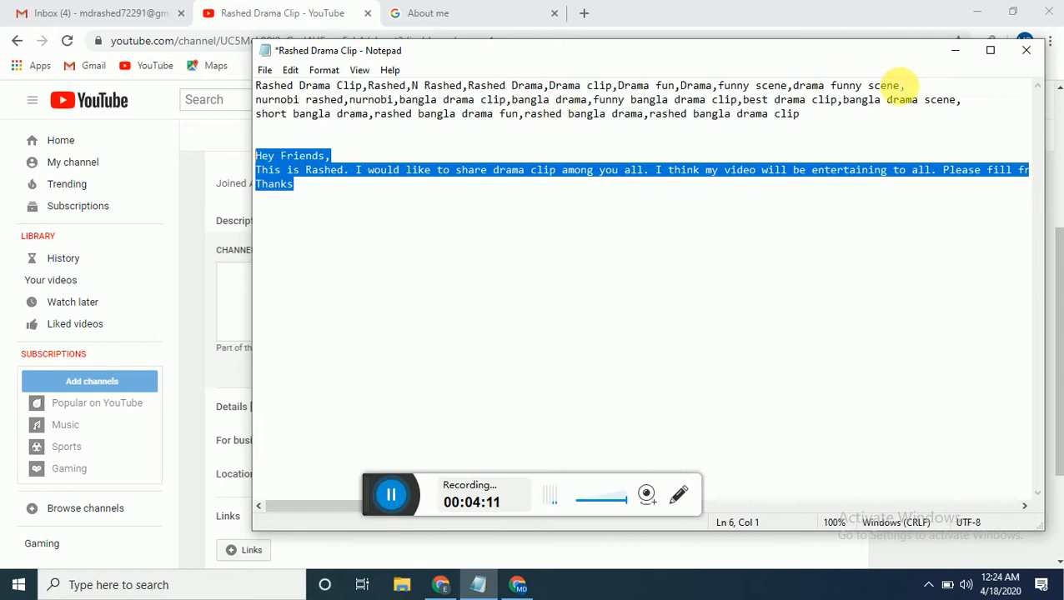
click(956, 50)
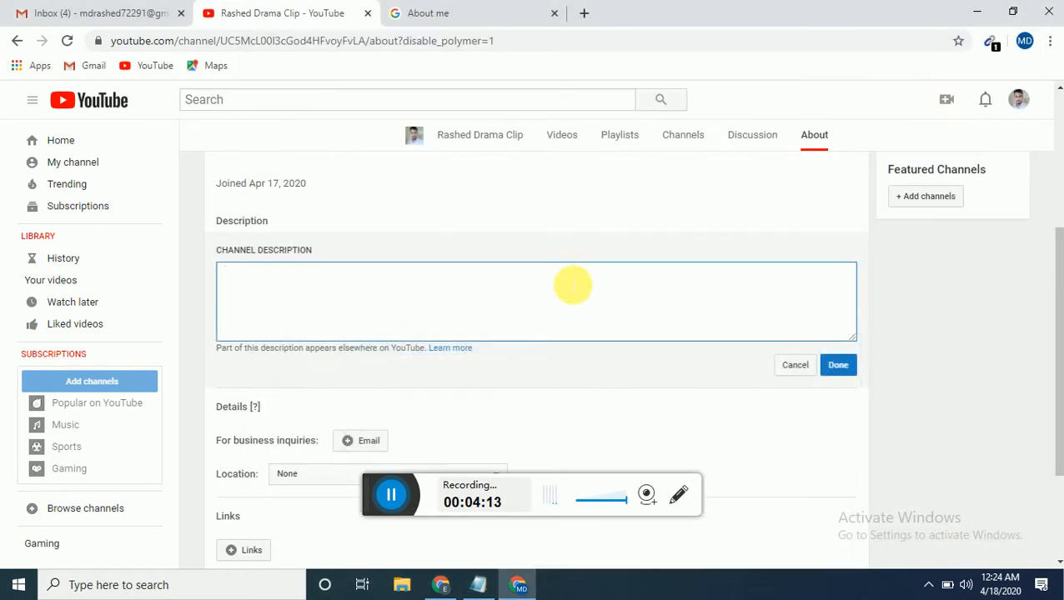
text(Hey Friends, This is Rashed. I would like to share drama clip among you all. I think my video will be entertaining to all. Please fill free to share about my video. Thanks)
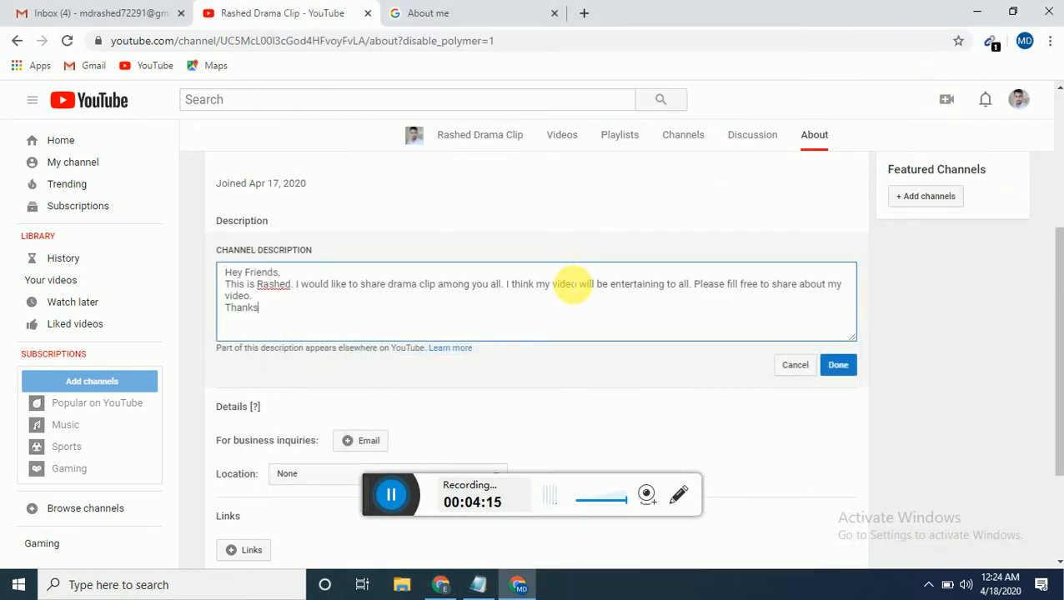
click(839, 365)
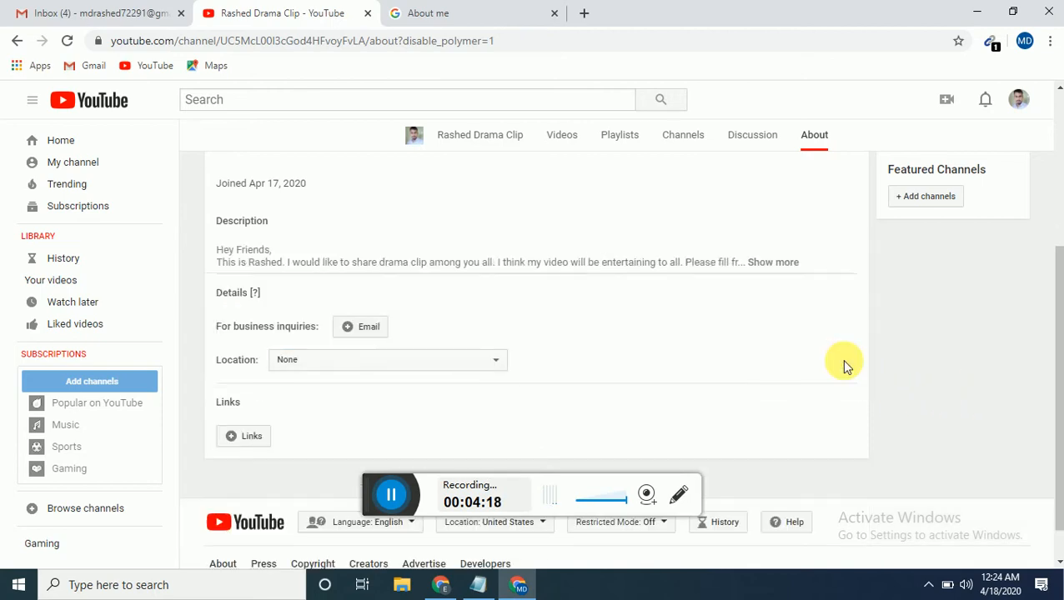
Start adding an email for business inquiries in the channel's Details section
click(354, 329)
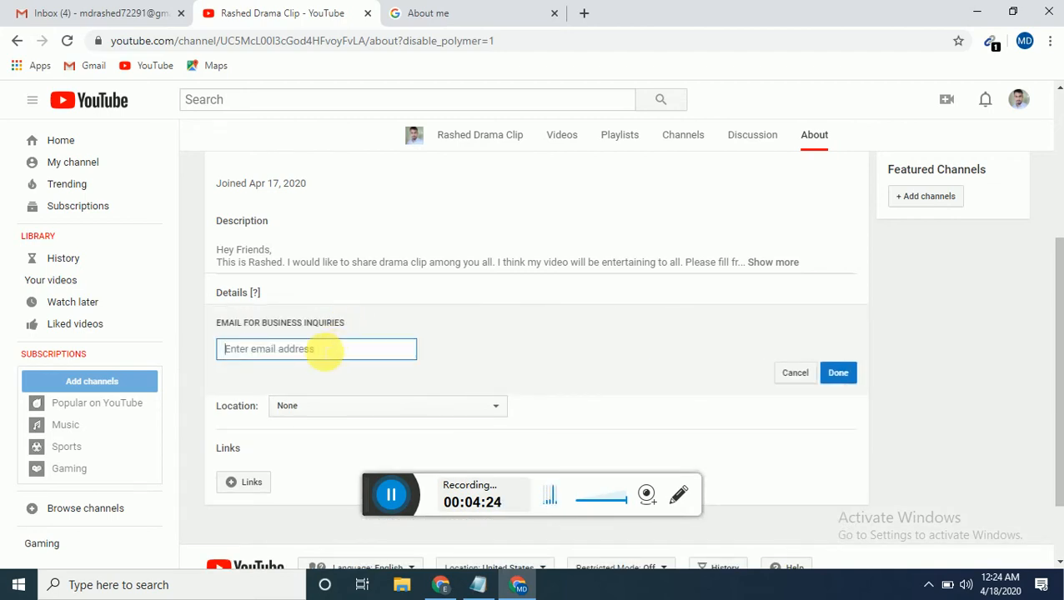
click(392, 490)
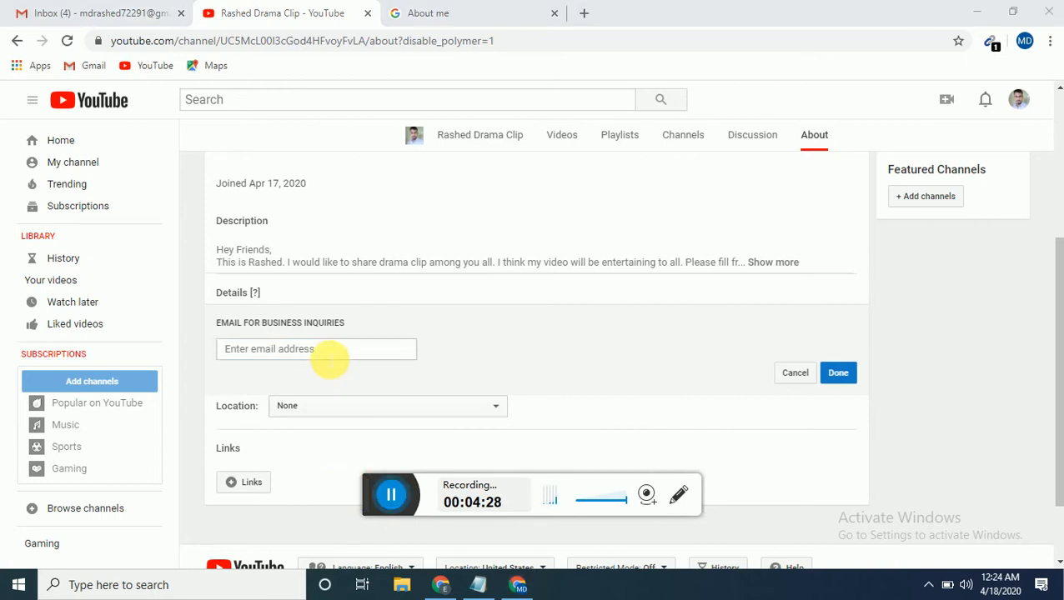
click(331, 355)
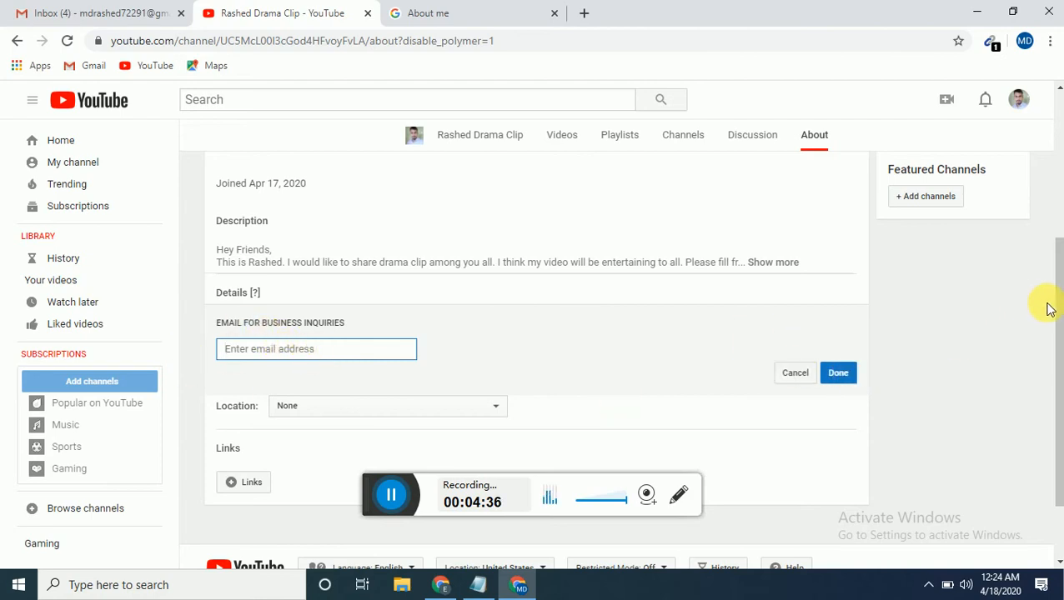
drag(1055, 309, 1059, 427)
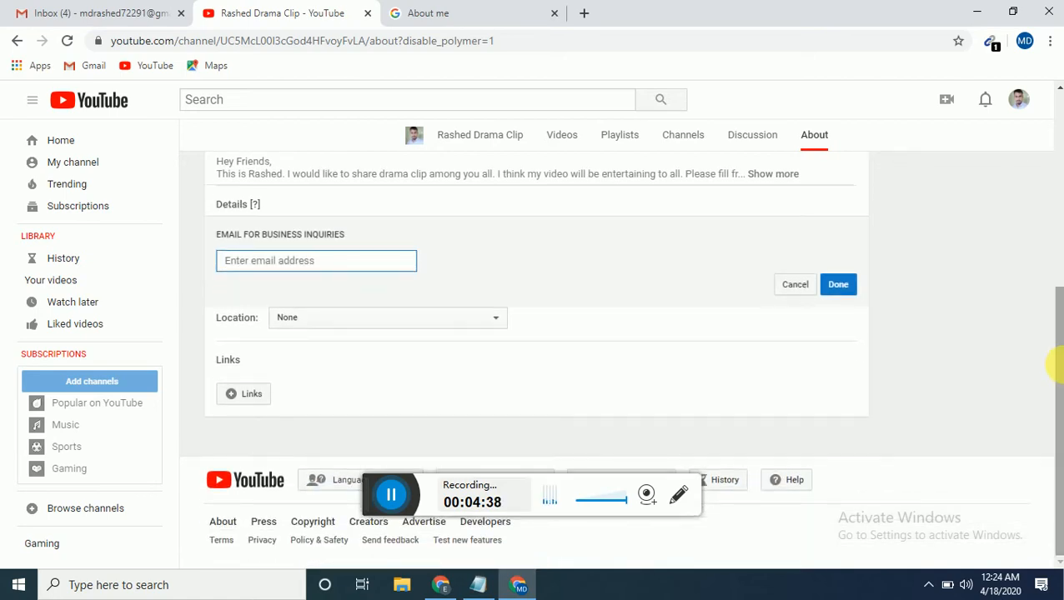
click(490, 326)
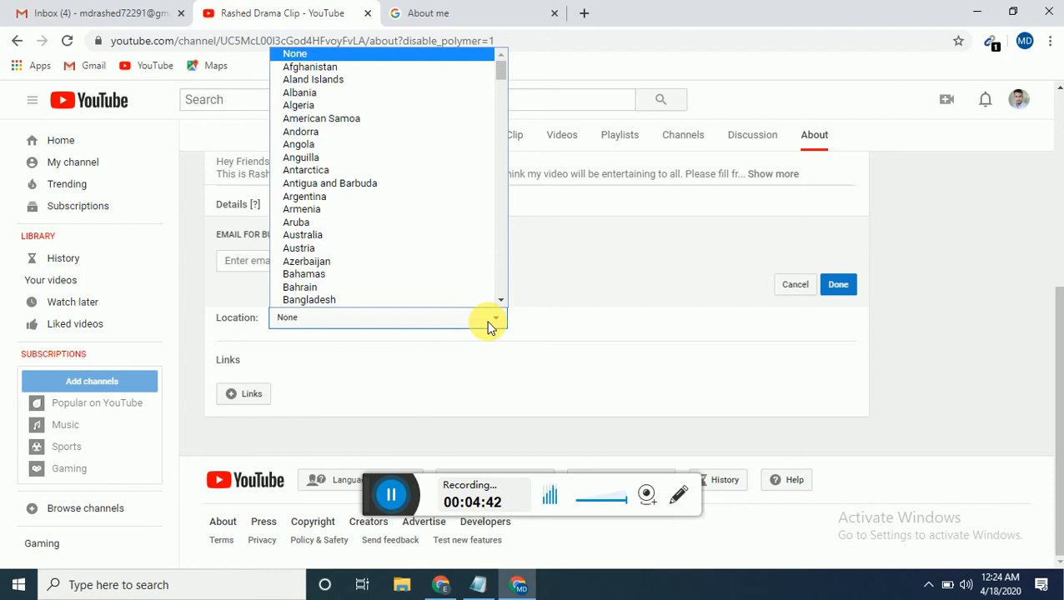
click(501, 301)
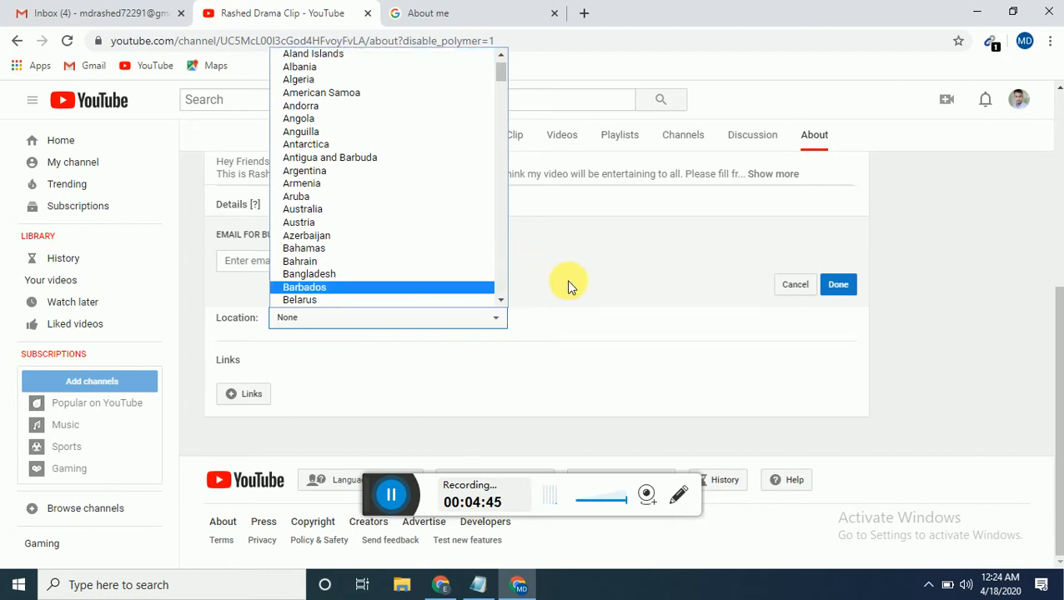
click(570, 286)
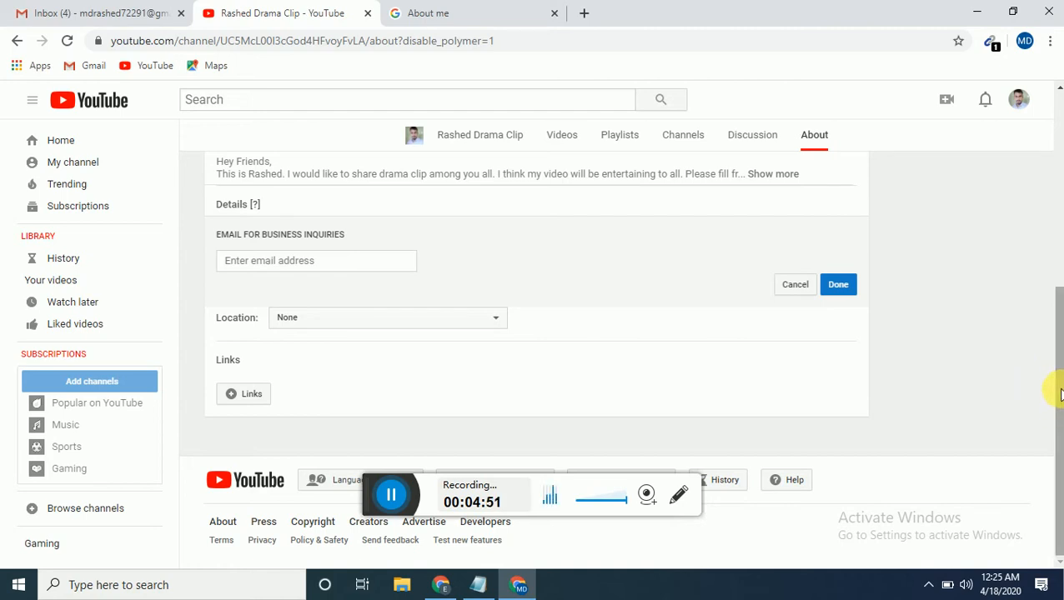
Clear all notifications in the Windows Action Center and close it
click(1042, 585)
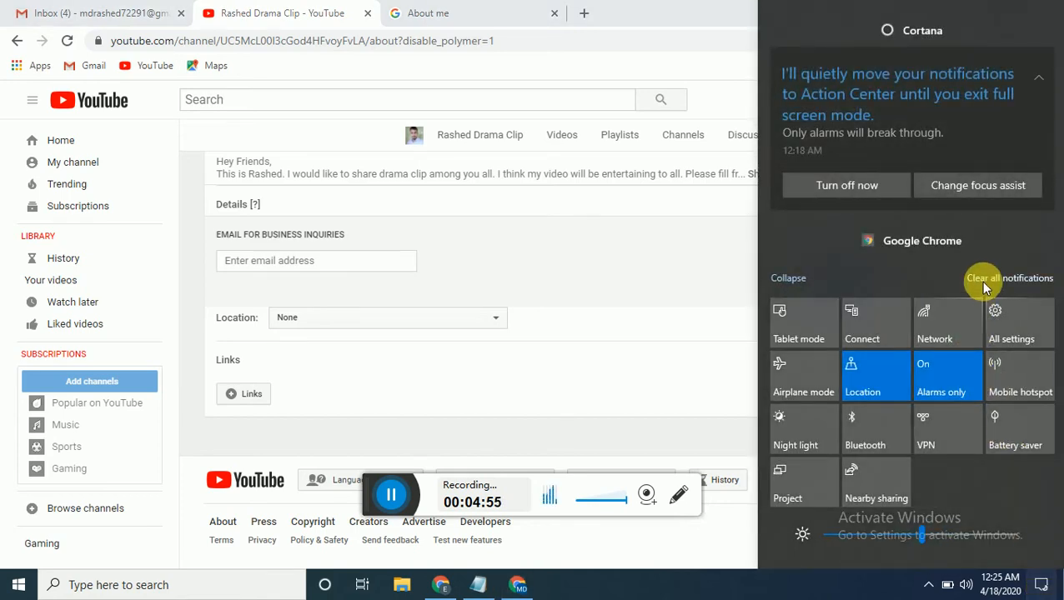
click(980, 281)
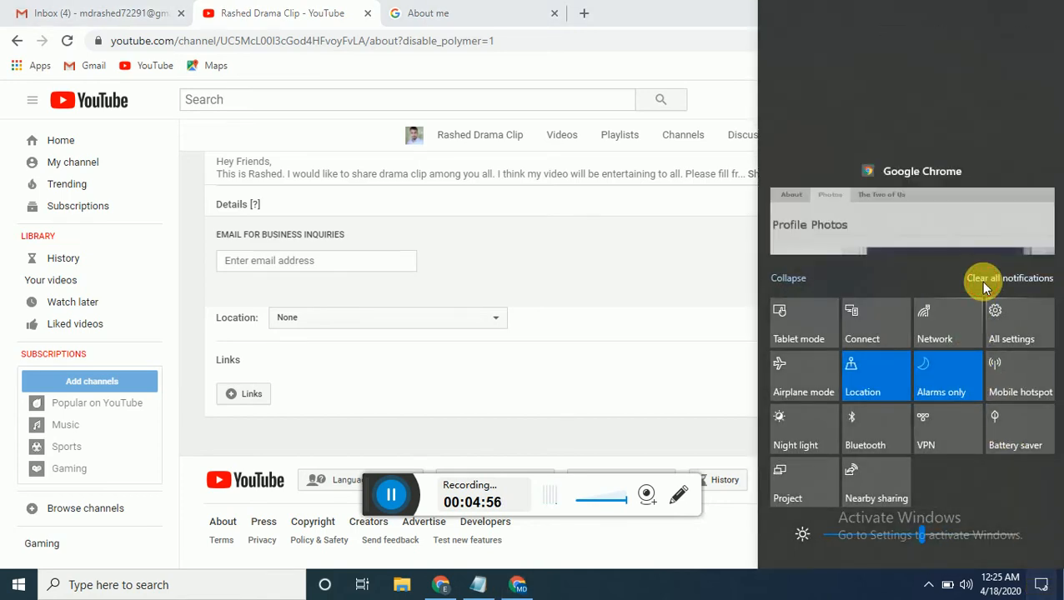
click(759, 590)
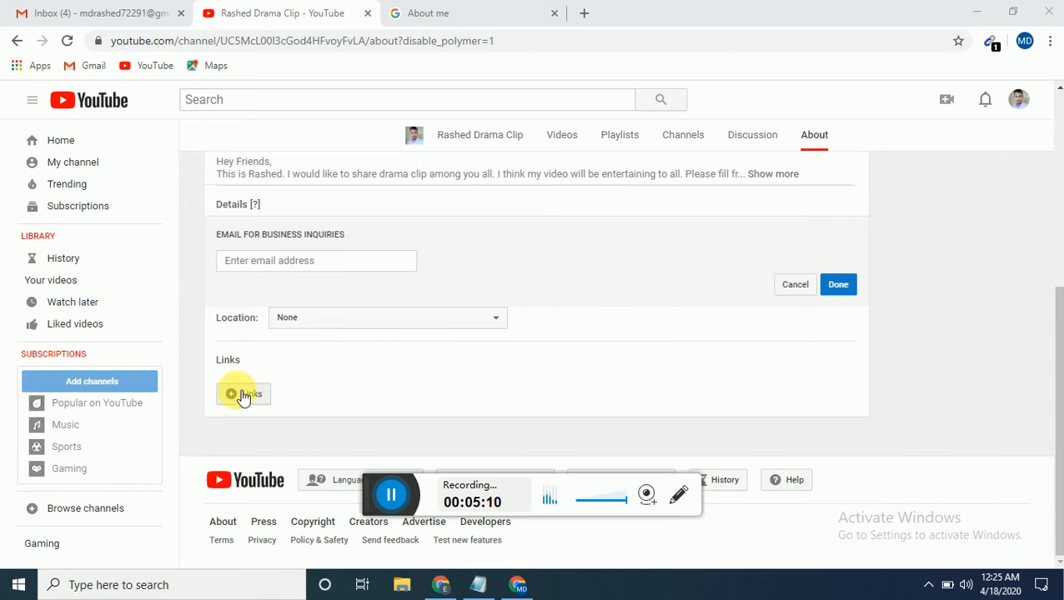
Set the channel's location to Bangladesh in the Details section
click(381, 319)
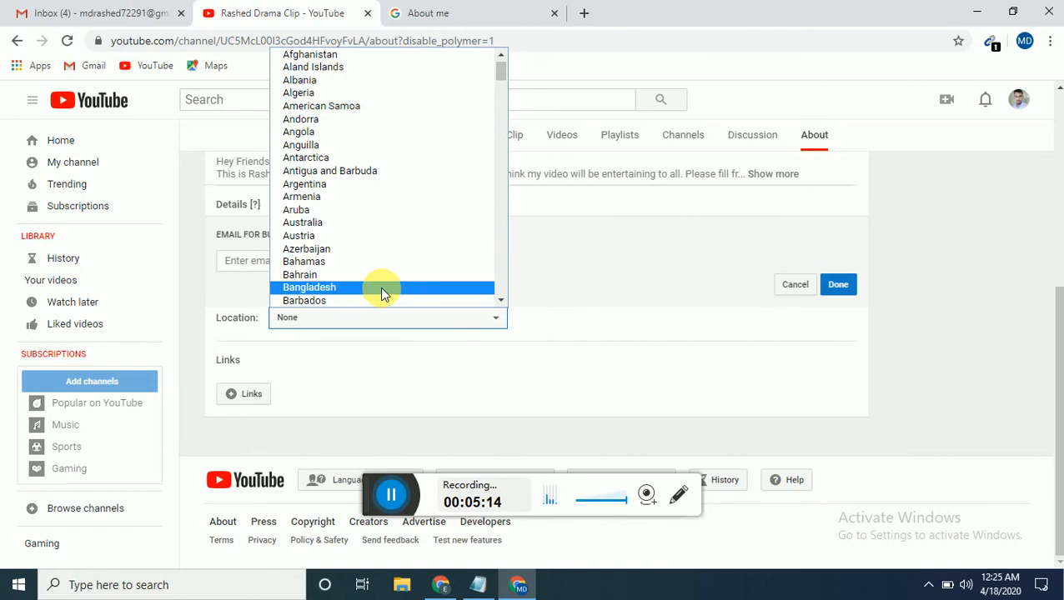
click(380, 287)
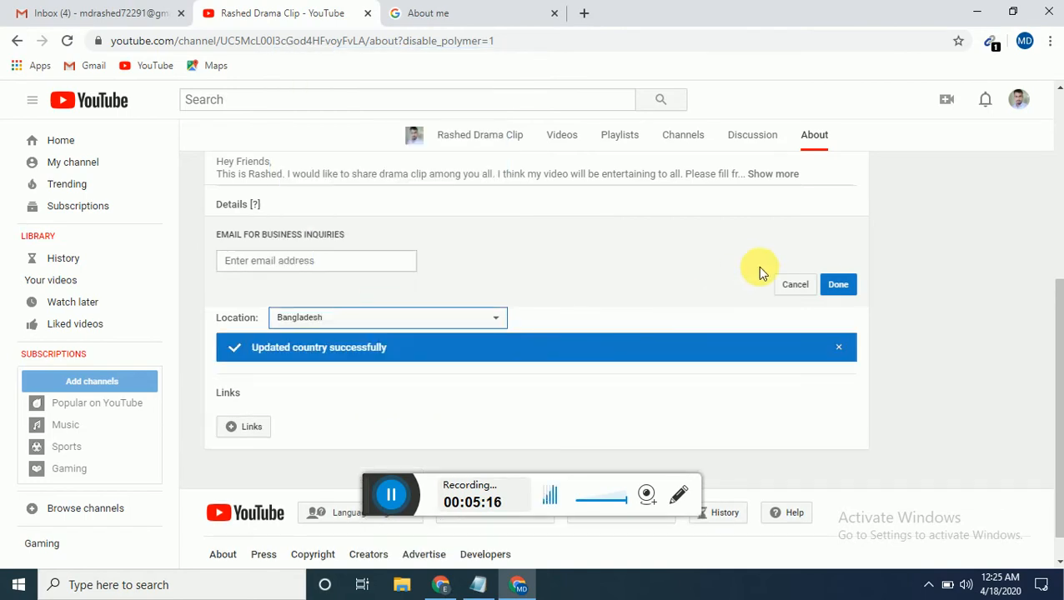
Start a custom link titled "facebook" in the channel's Links section
click(244, 430)
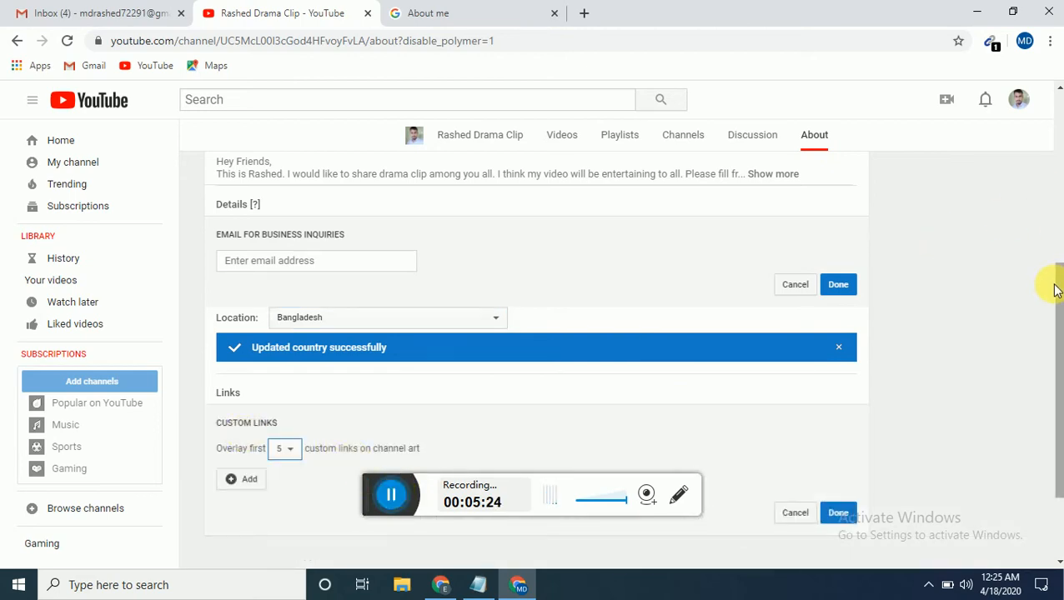
drag(1058, 289, 1053, 360)
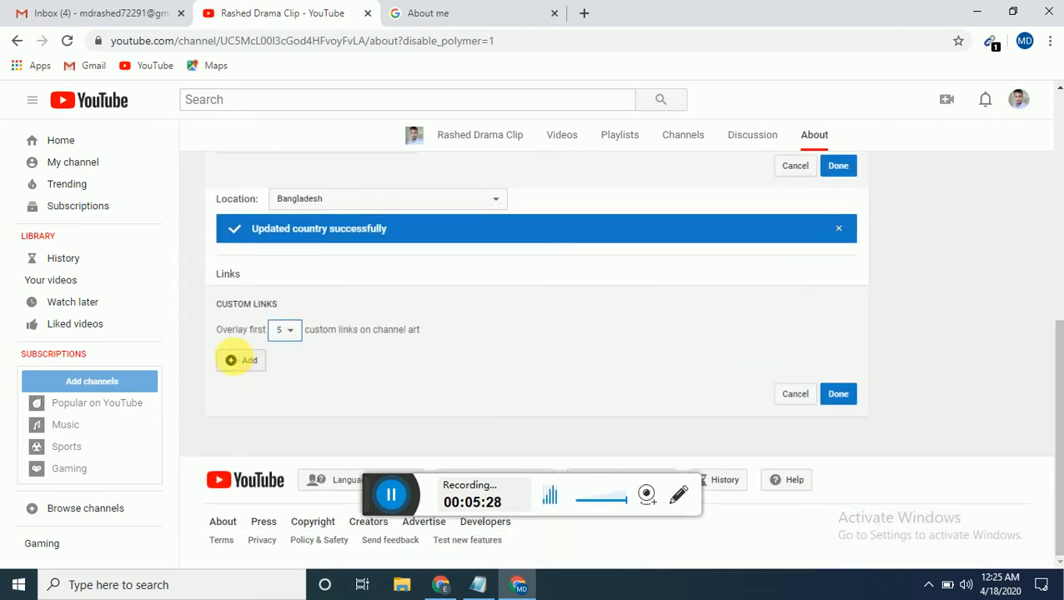
click(230, 360)
click(396, 494)
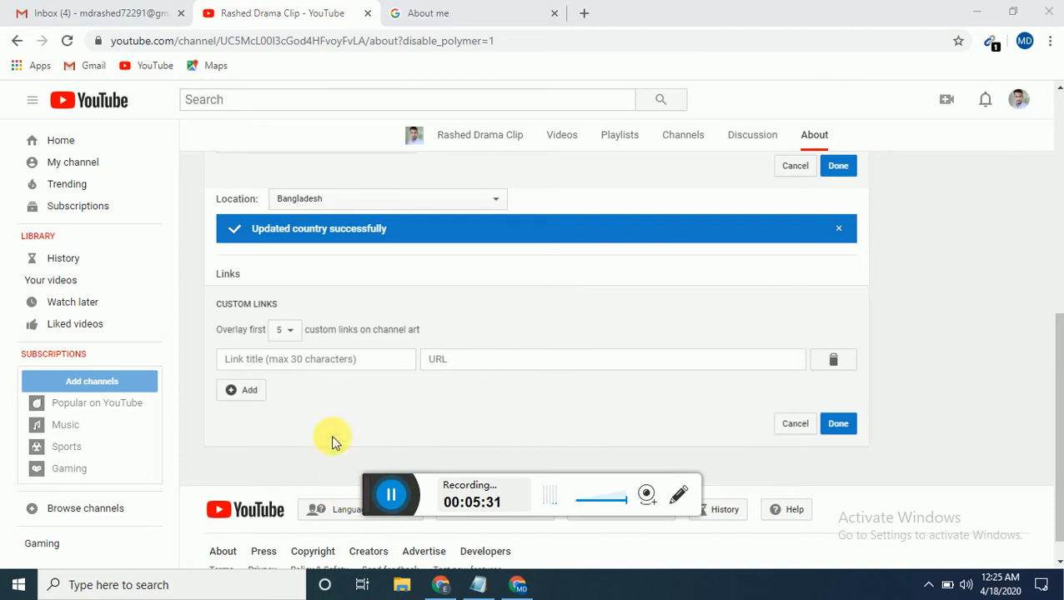
click(331, 366)
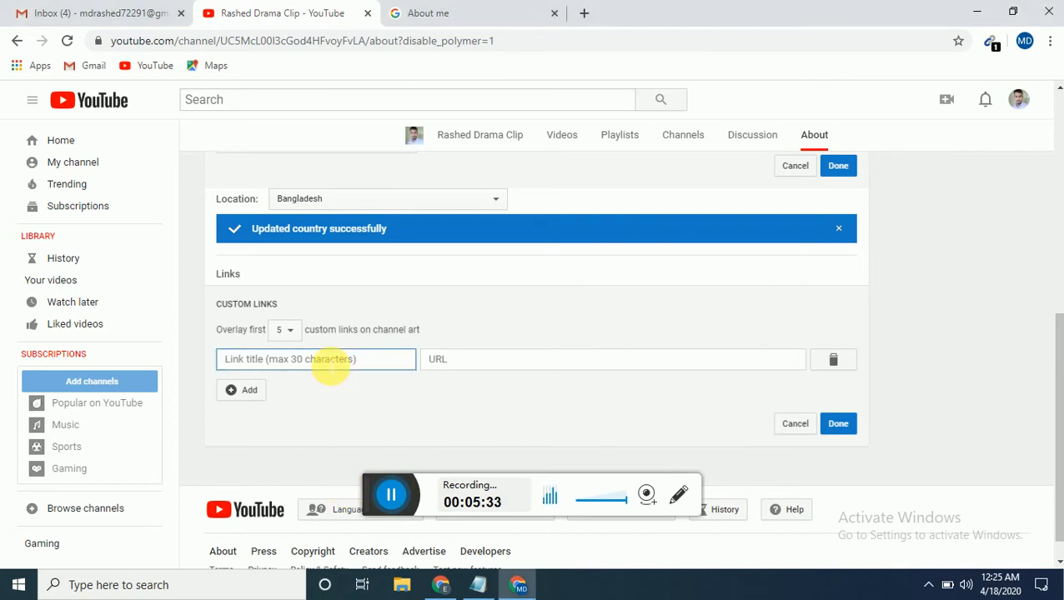
text(facebook)
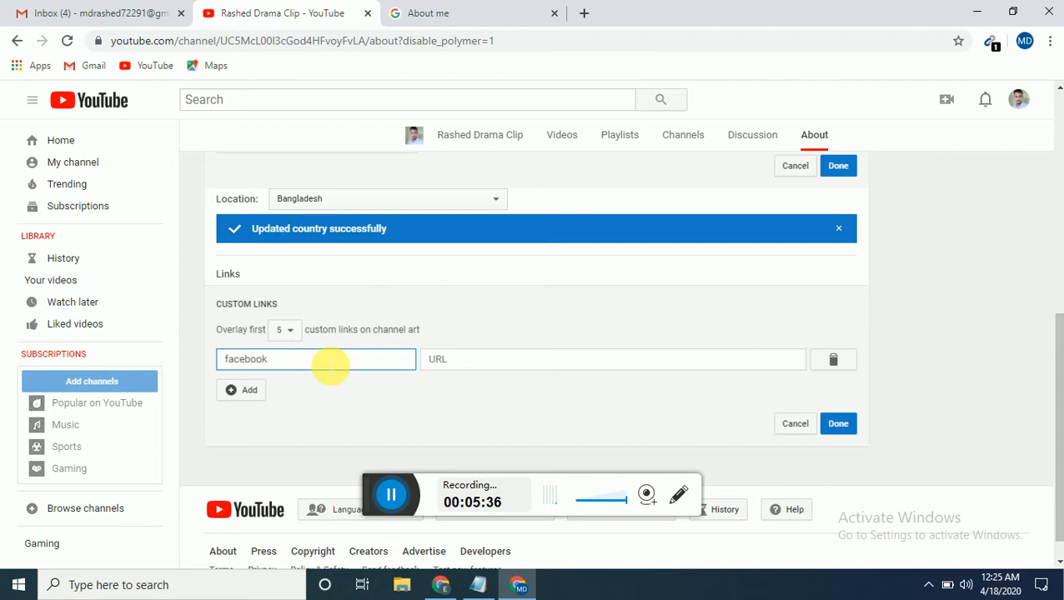
click(490, 363)
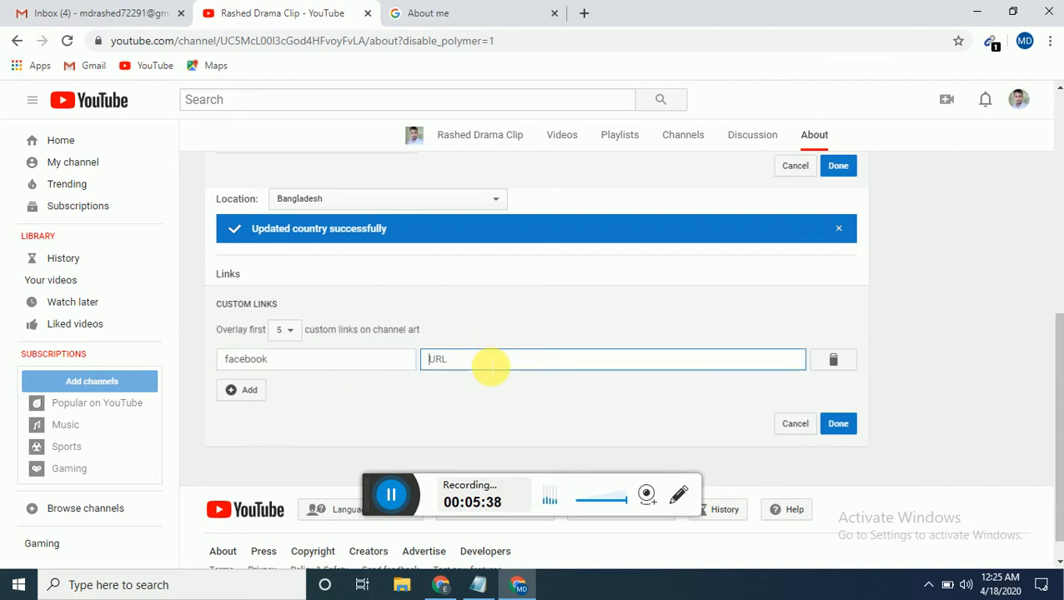
click(491, 367)
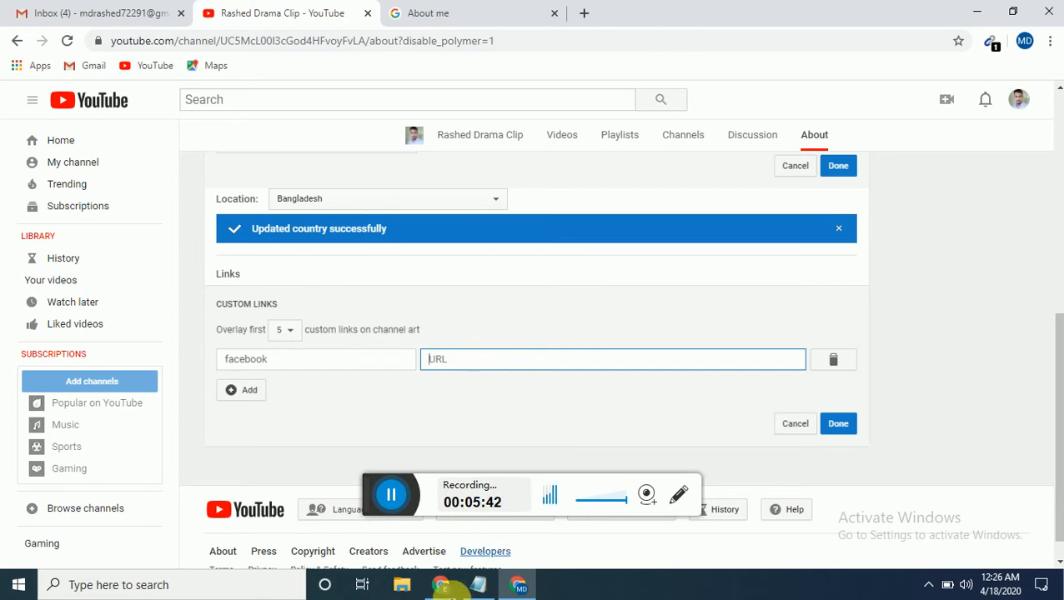
Copy the Facebook profile's web address from the other Chrome window and paste it as the facebook link's URL on YouTube
click(442, 584)
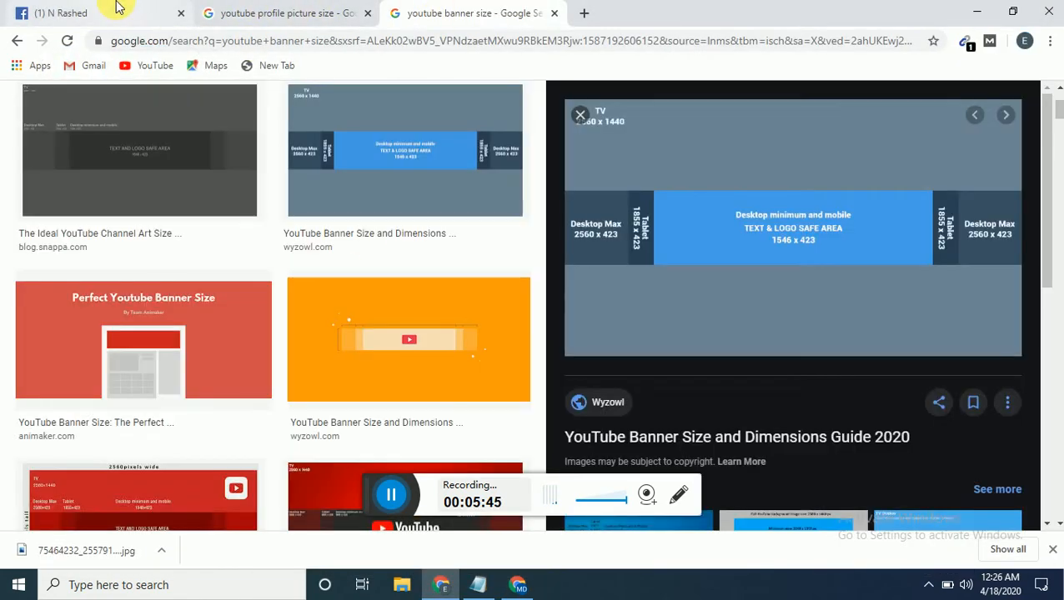
click(117, 8)
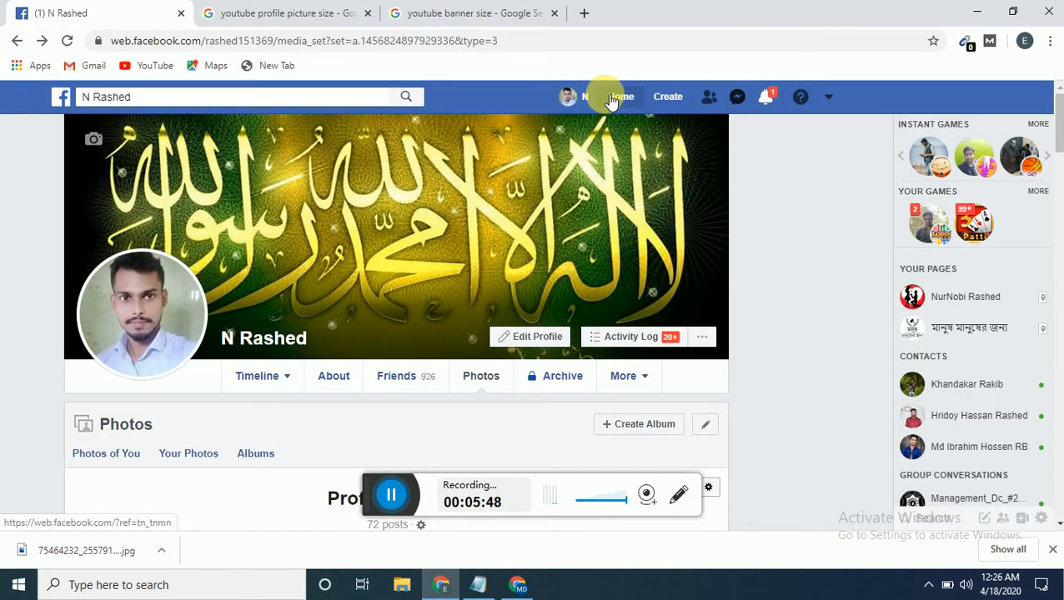
click(516, 40)
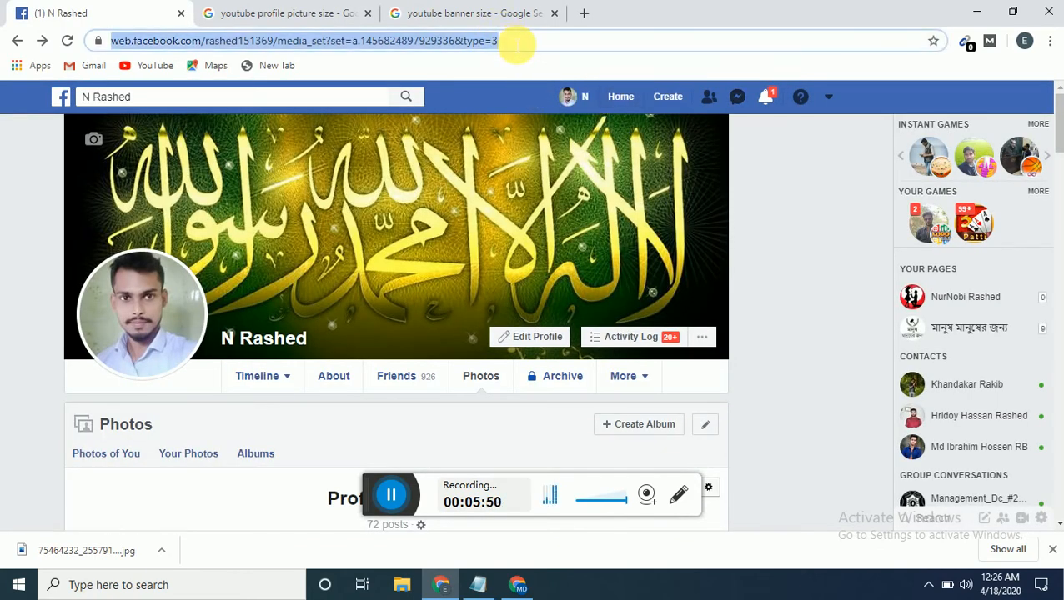
click(584, 95)
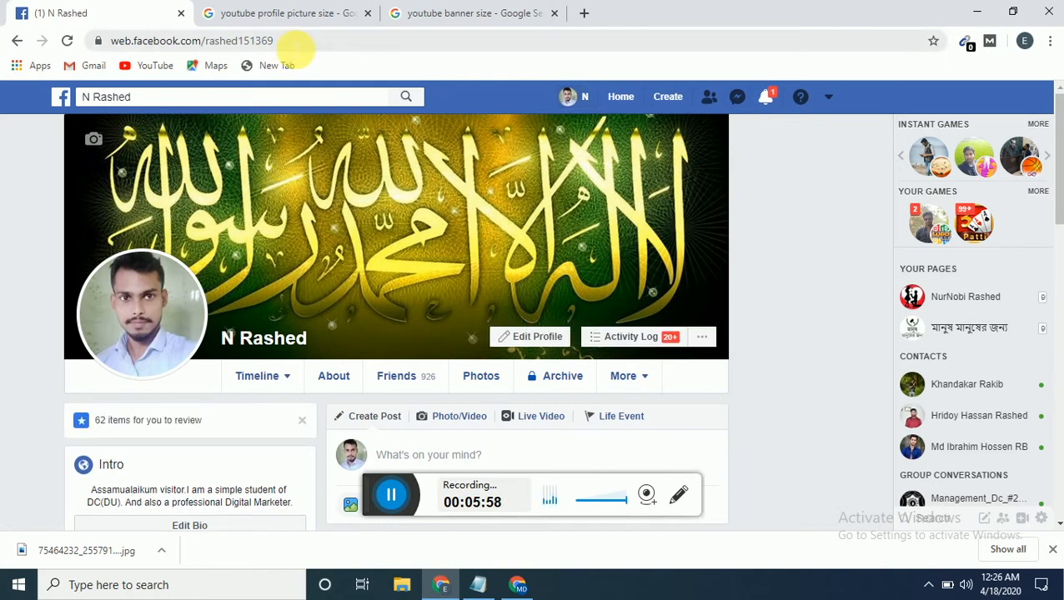
click(296, 48)
key(ctrl+c)
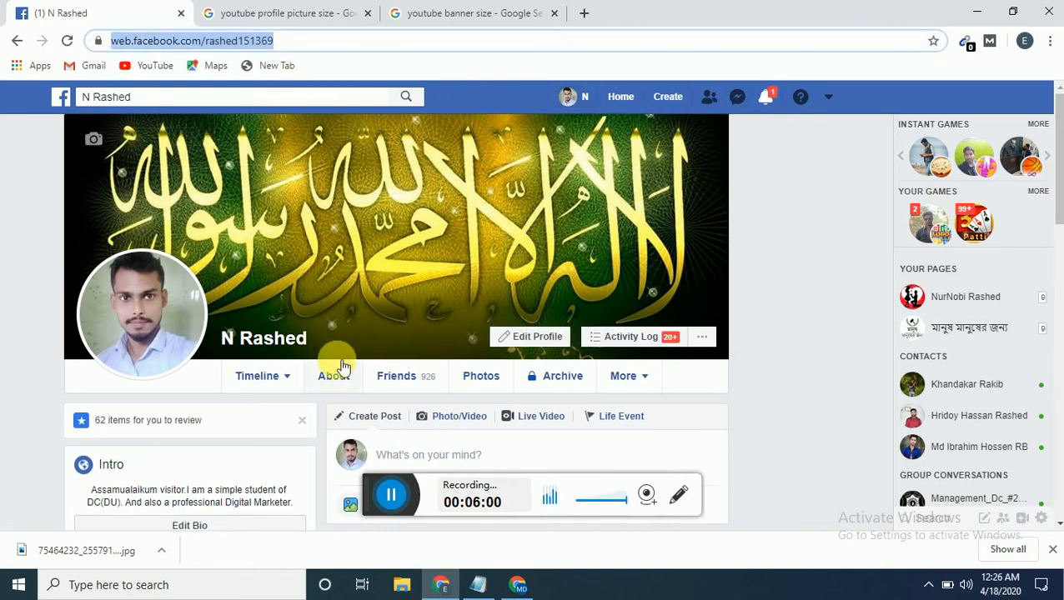
click(518, 585)
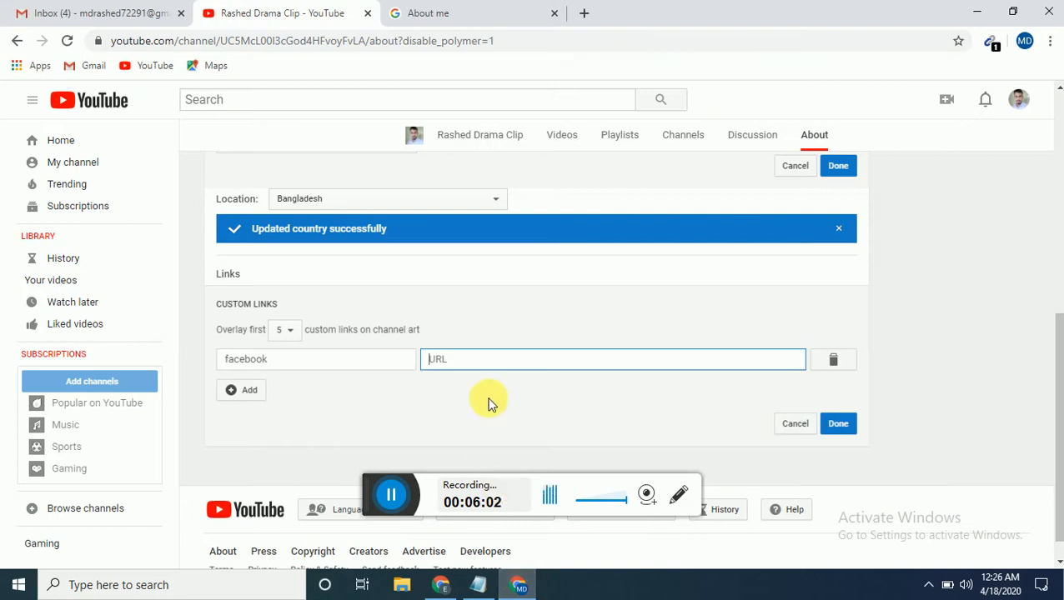
key(ctrl+v)
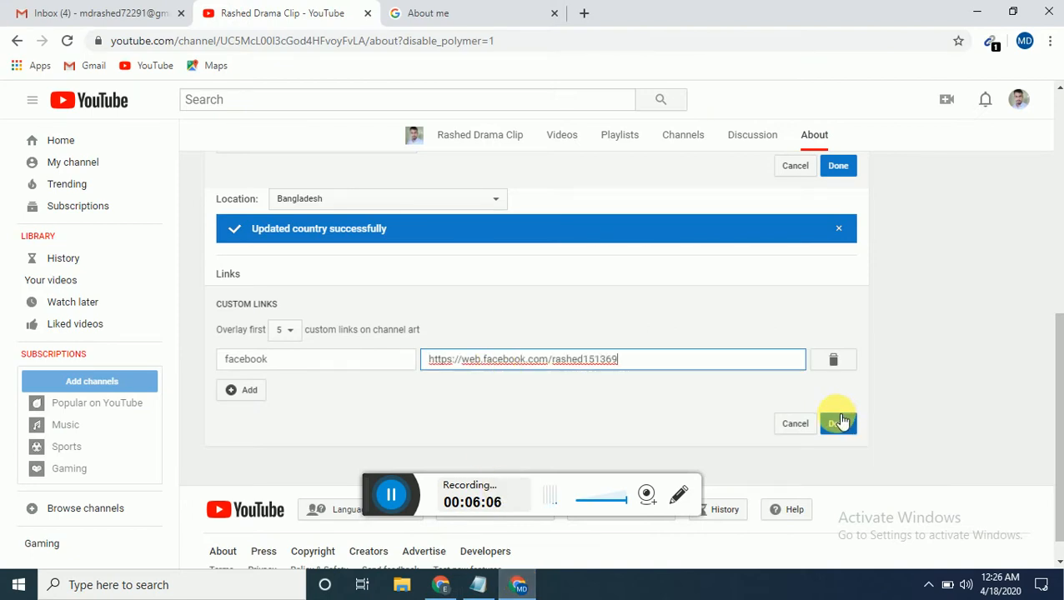
Add two more blank custom link rows below the facebook link, and cancel the custom link editing
click(231, 389)
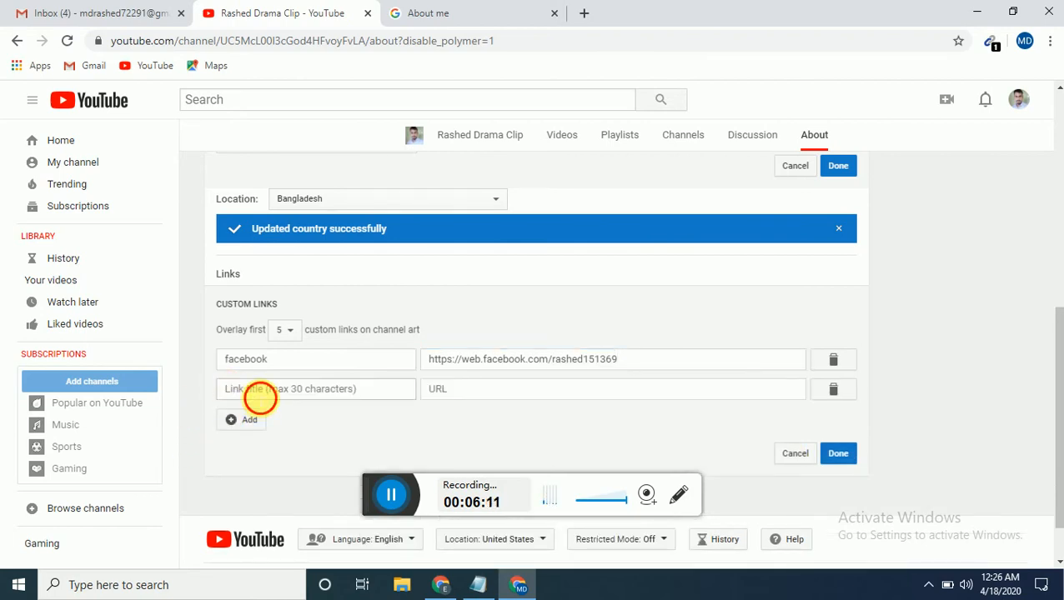
click(260, 395)
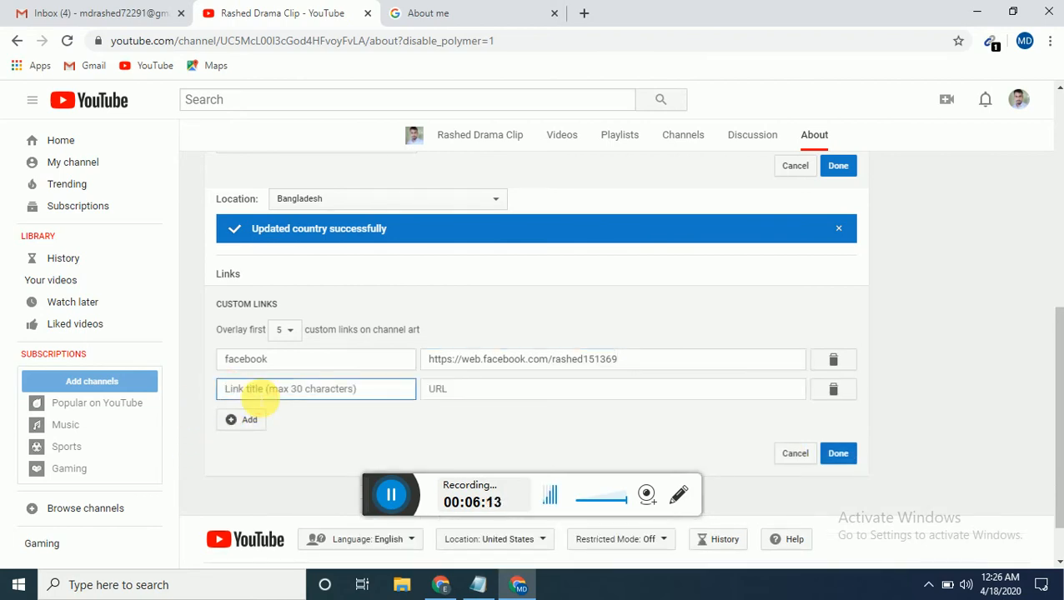
click(238, 423)
click(279, 418)
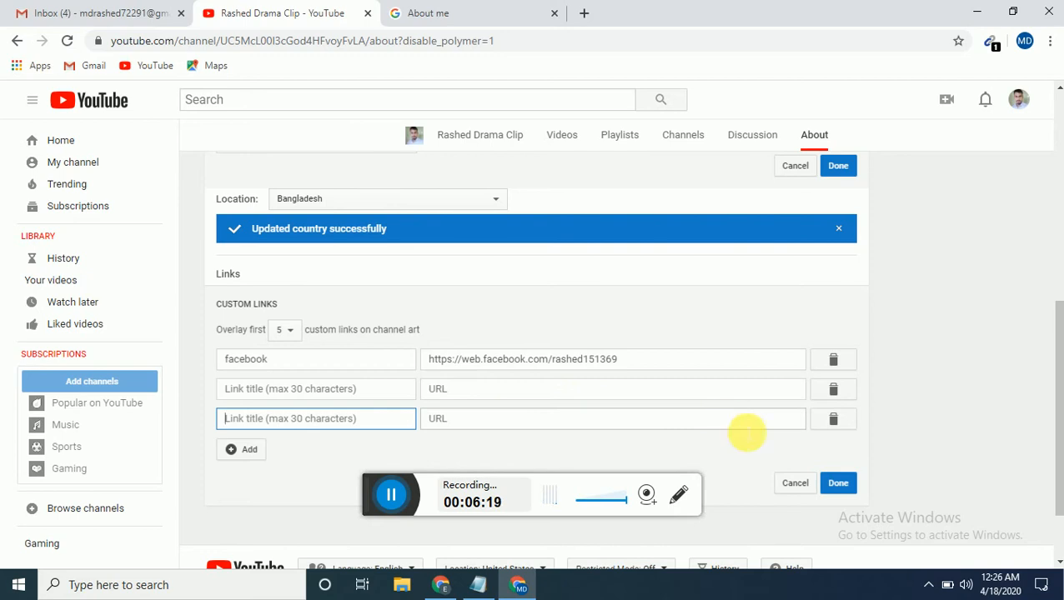
click(797, 484)
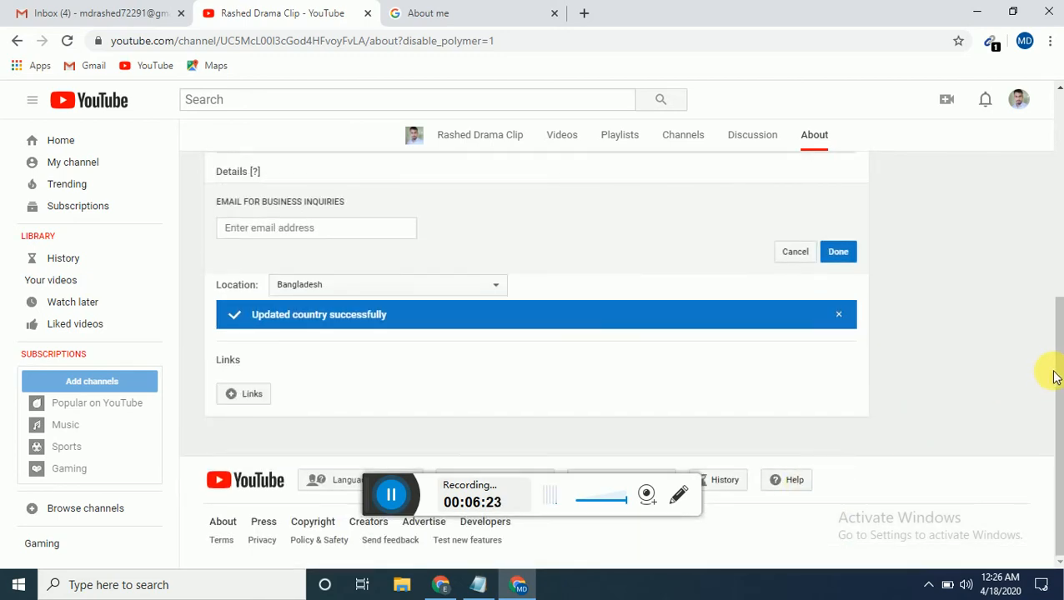
Examine the section title and channel entry fields for Featured Channels, and close the dialog without adding any channel
drag(1062, 377, 1061, 282)
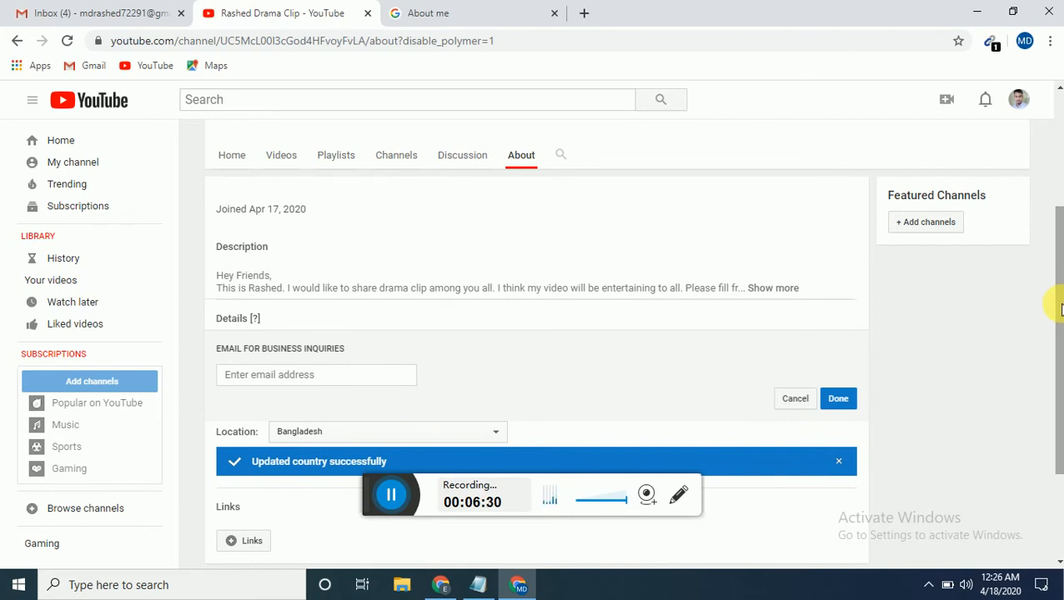
drag(1061, 308, 1058, 190)
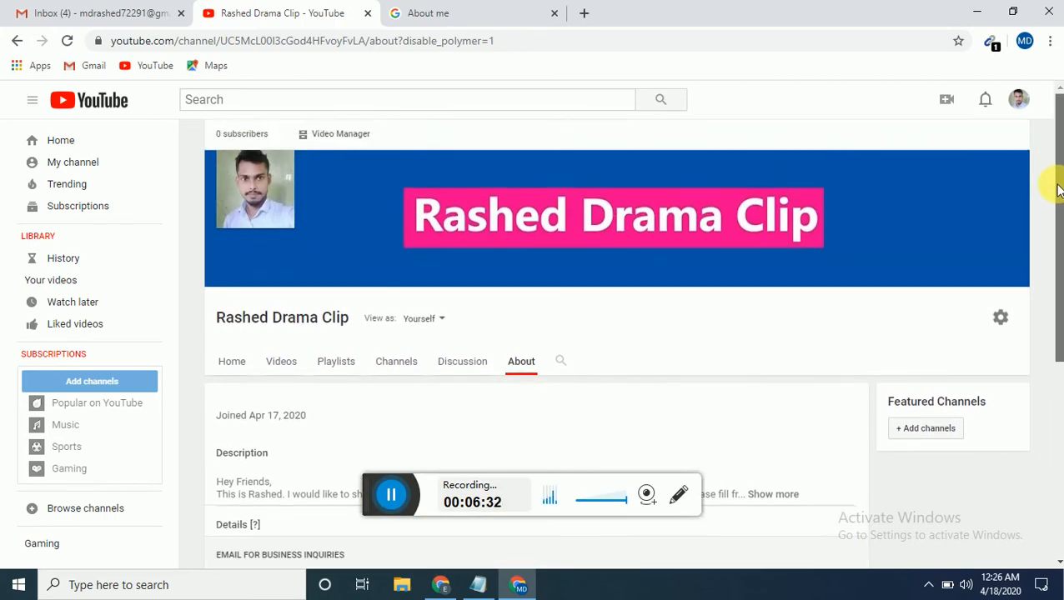
click(906, 432)
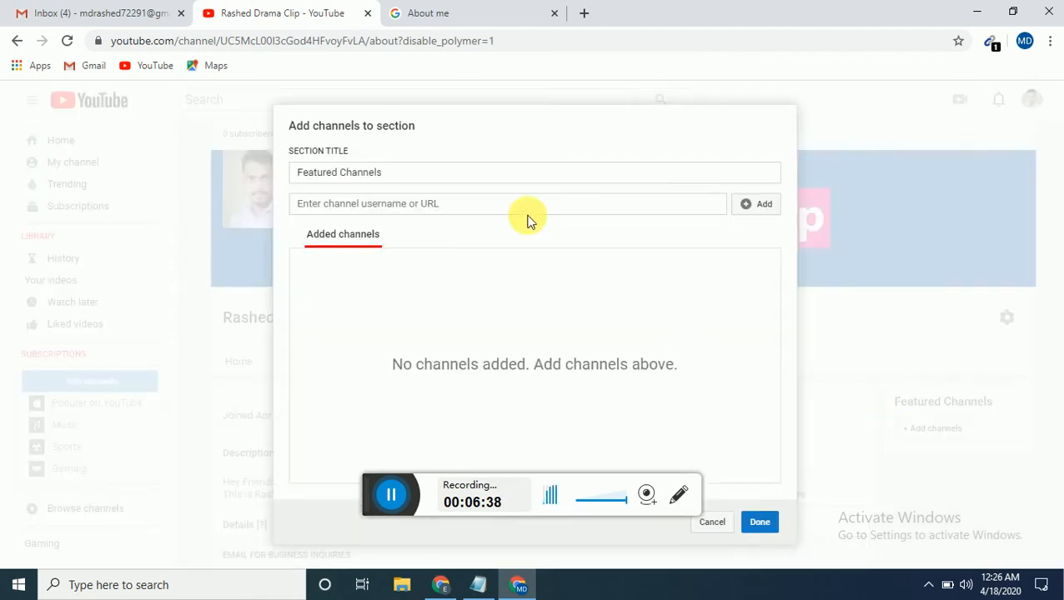
click(390, 175)
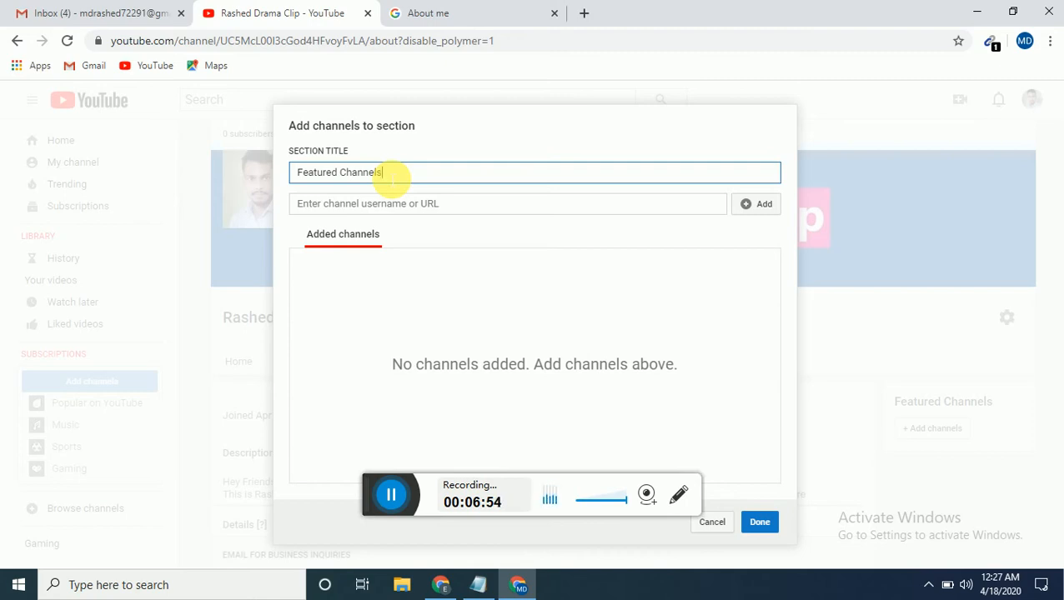
drag(400, 175, 292, 172)
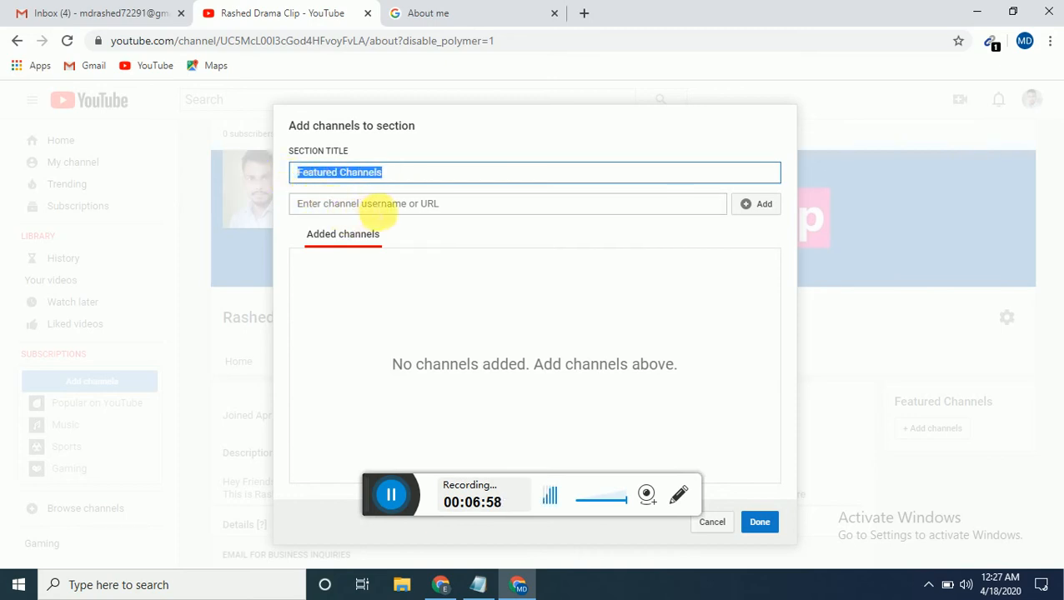
click(385, 211)
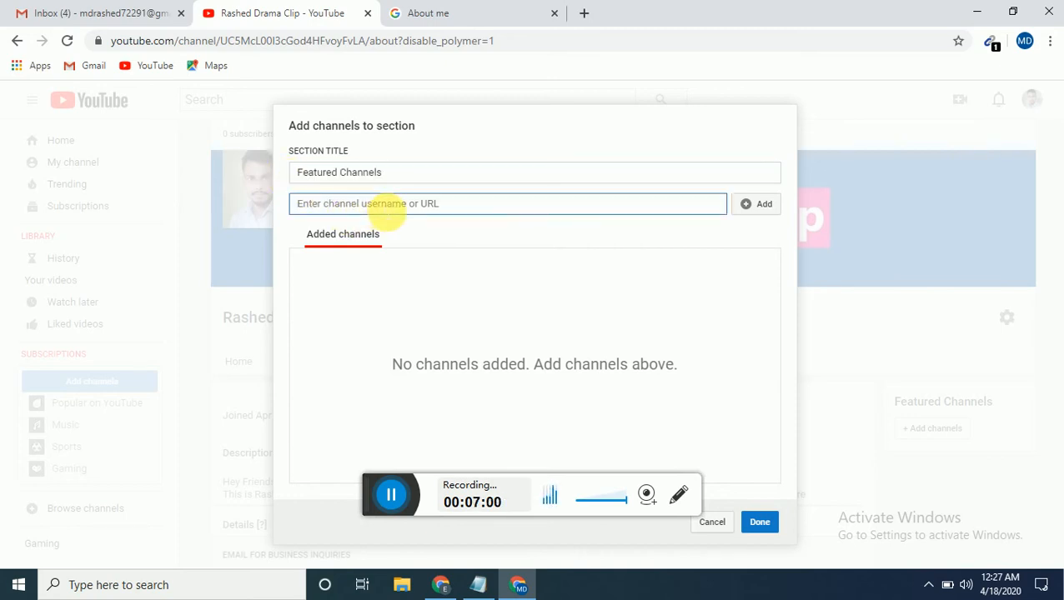
click(719, 525)
click(387, 496)
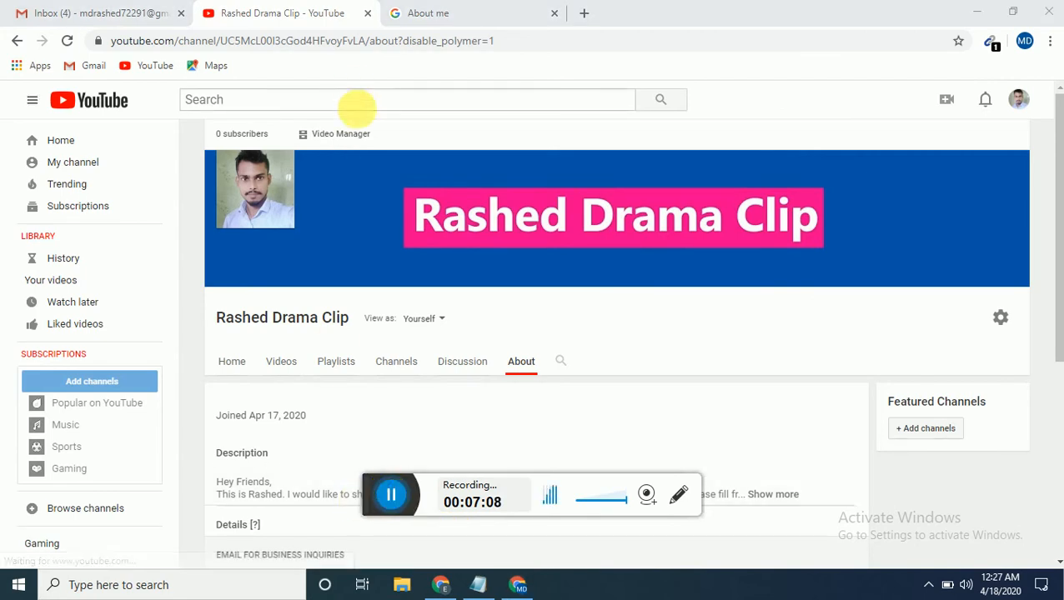
Go to YouTube Studio through the video manager and open the channel's basic info settings, ready to enter keywords
click(329, 139)
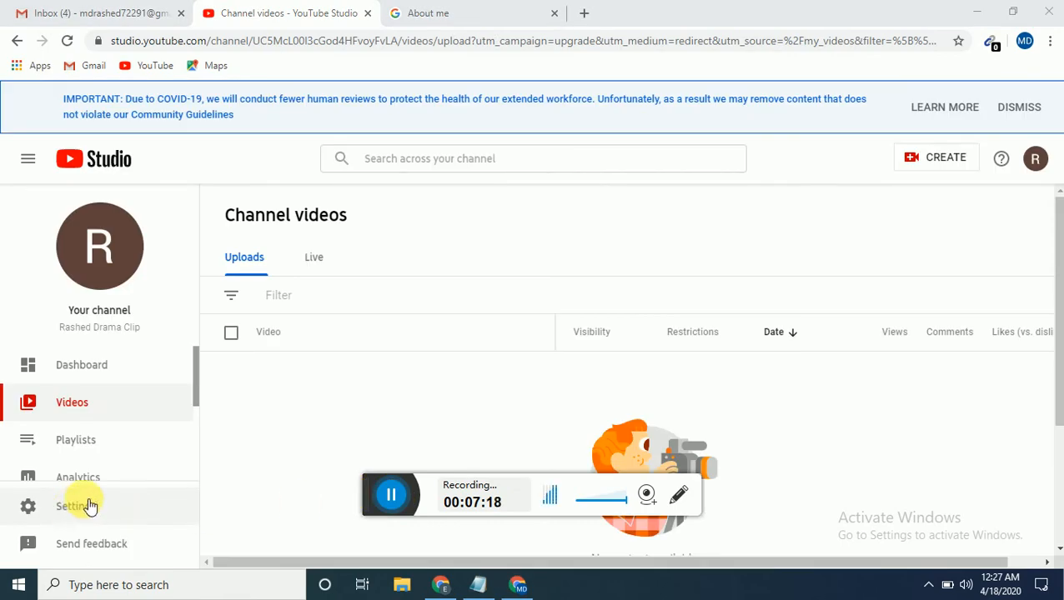
click(78, 507)
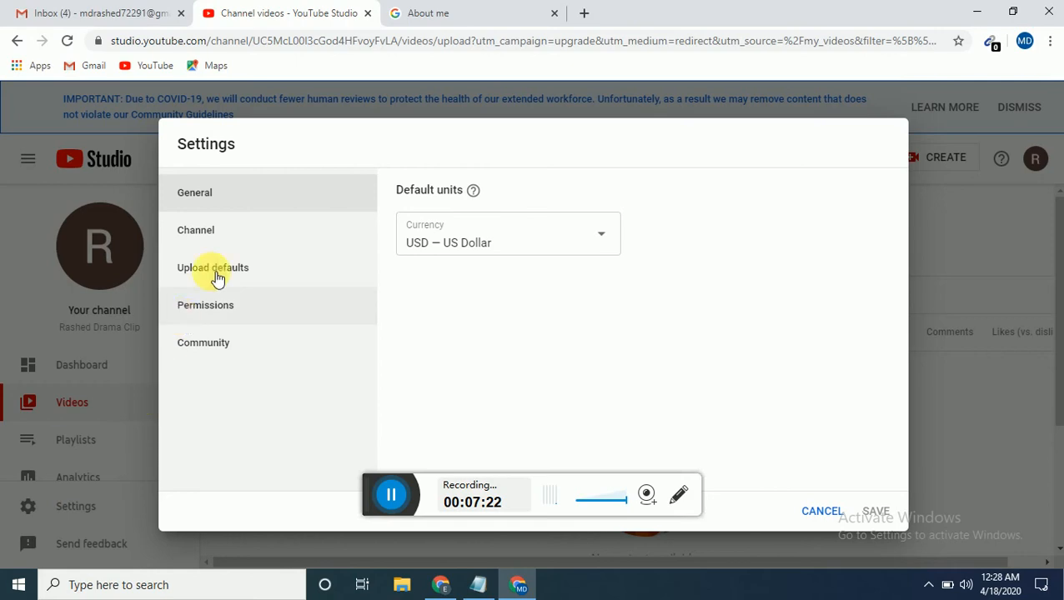
click(244, 239)
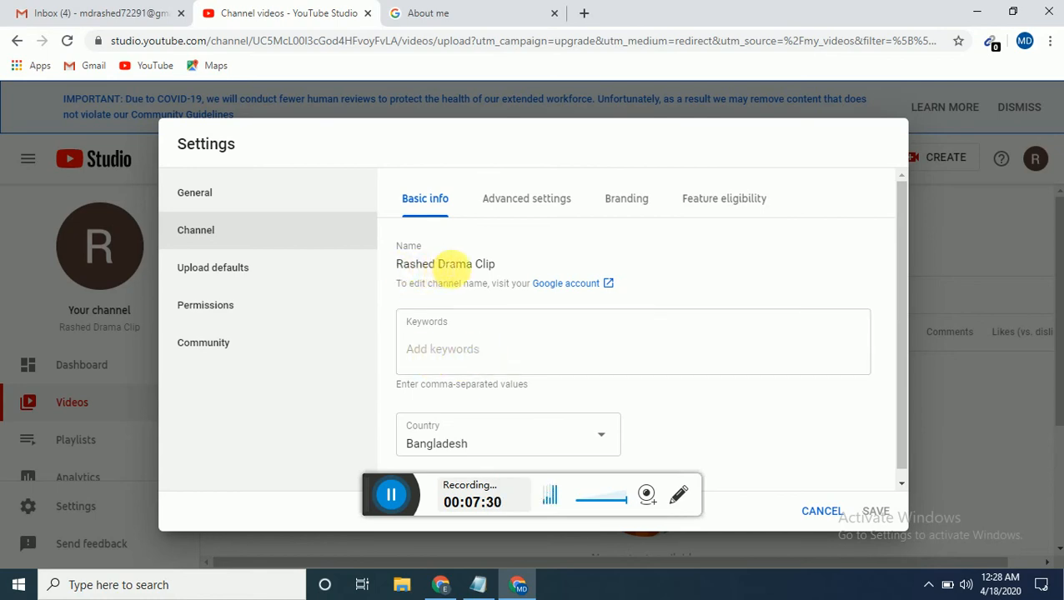
click(467, 359)
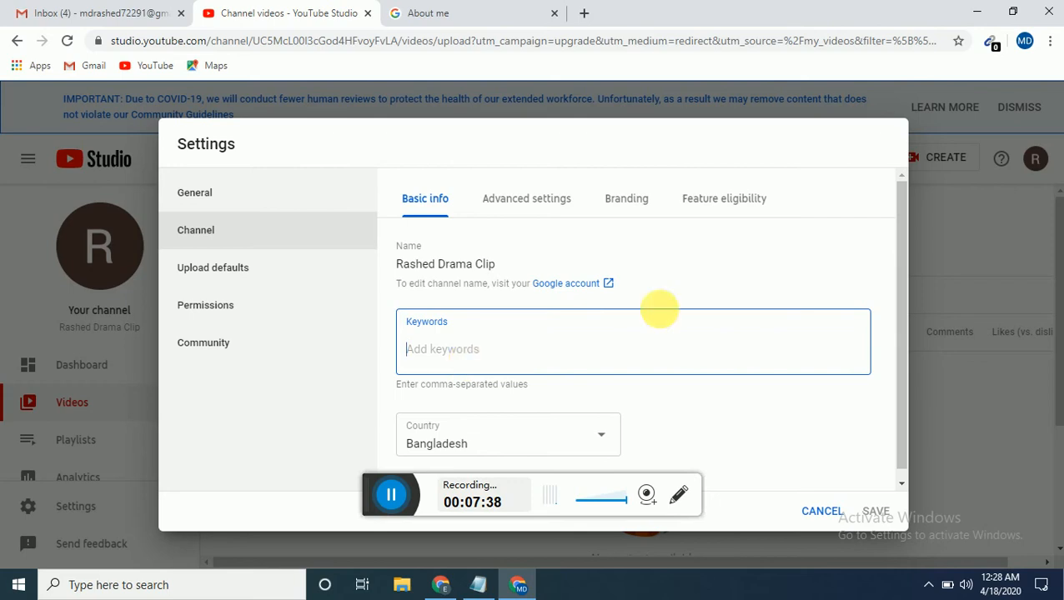
click(851, 291)
drag(901, 303, 898, 273)
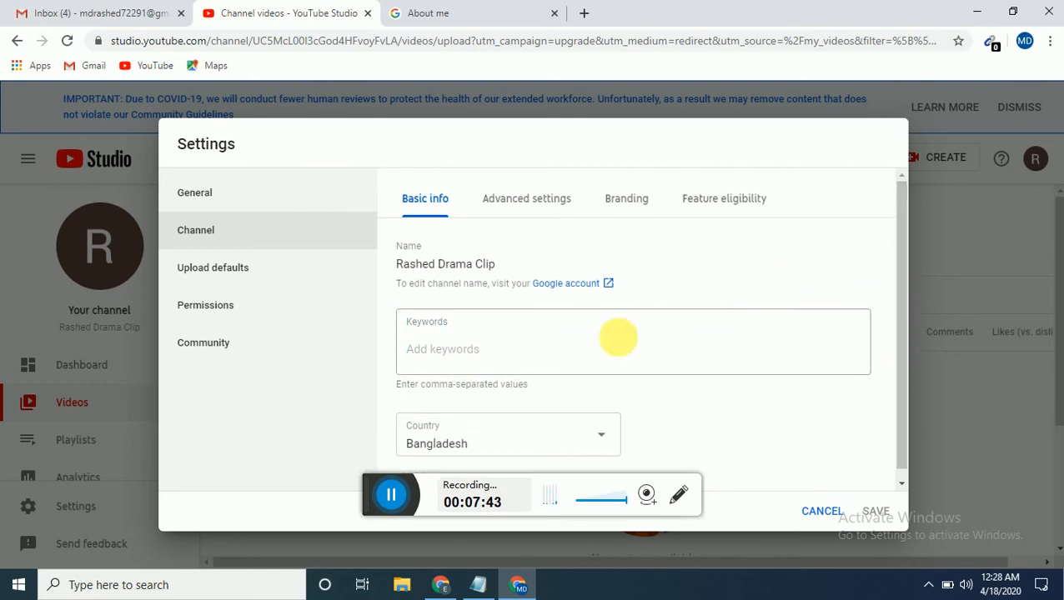
click(570, 349)
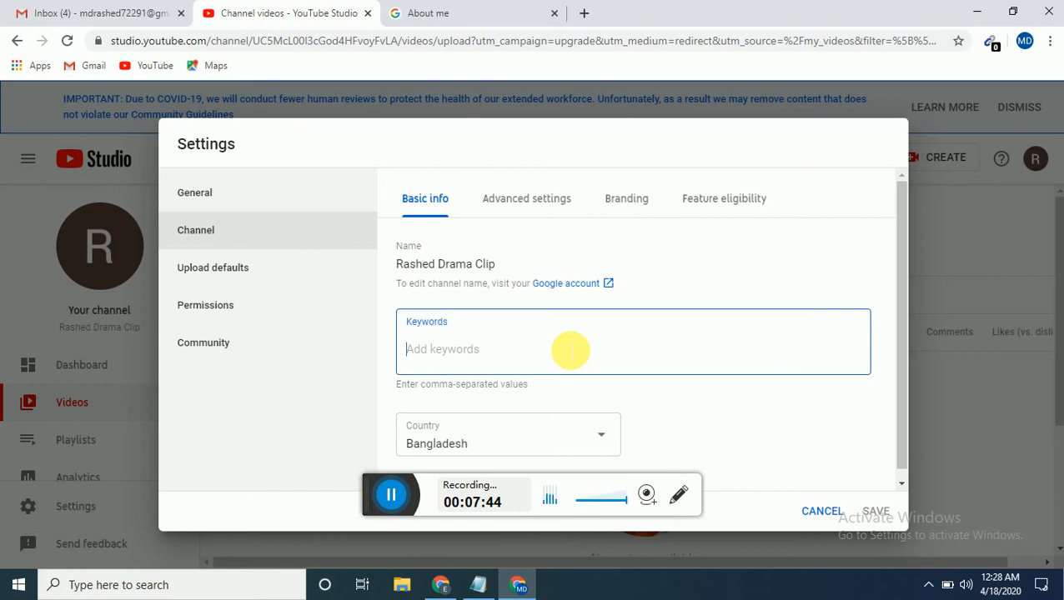
Copy the first keyword, "Rashed Drama Clip", from the Notepad list and add it to the channel's keywords
click(477, 583)
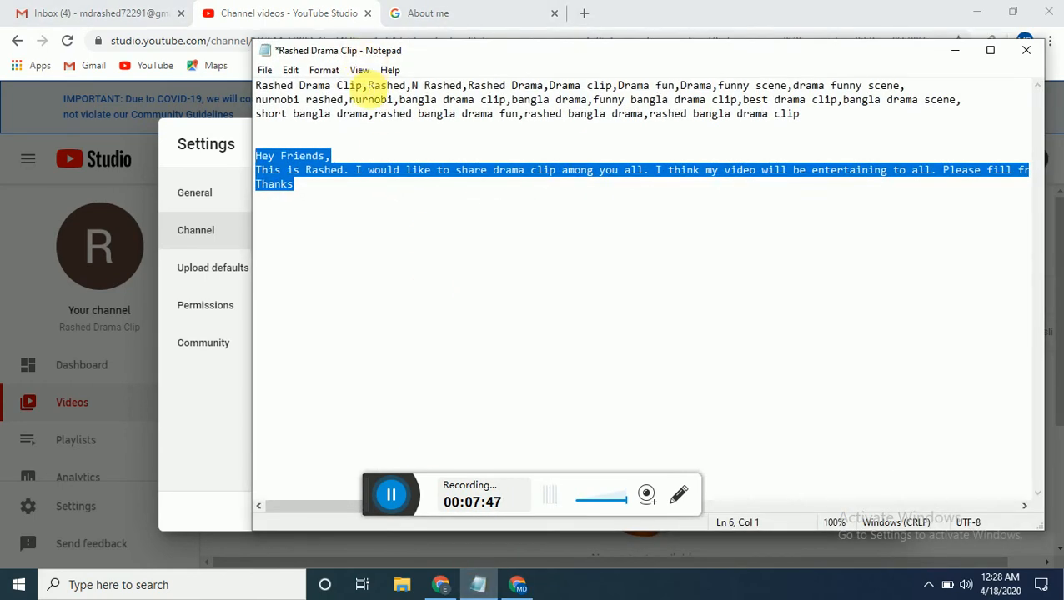
drag(364, 87, 253, 87)
key(ctrl+c)
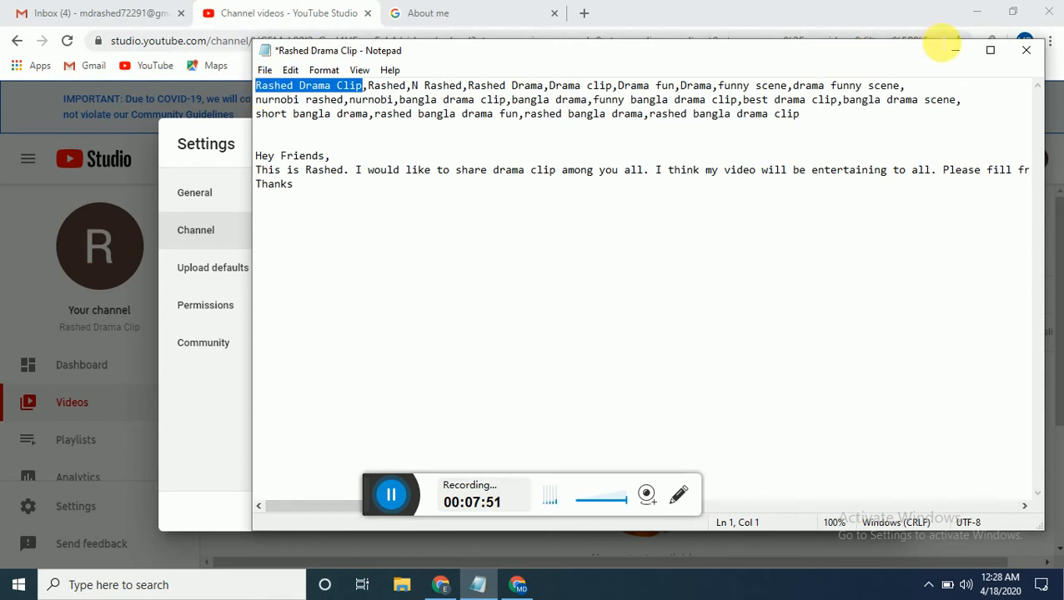
click(953, 52)
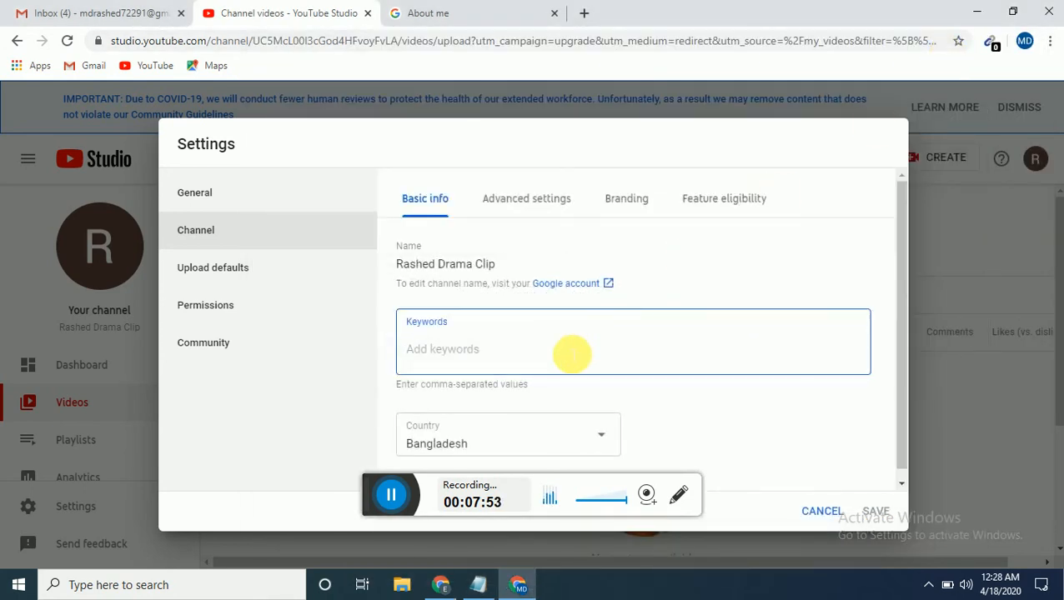
key(ctrl+v)
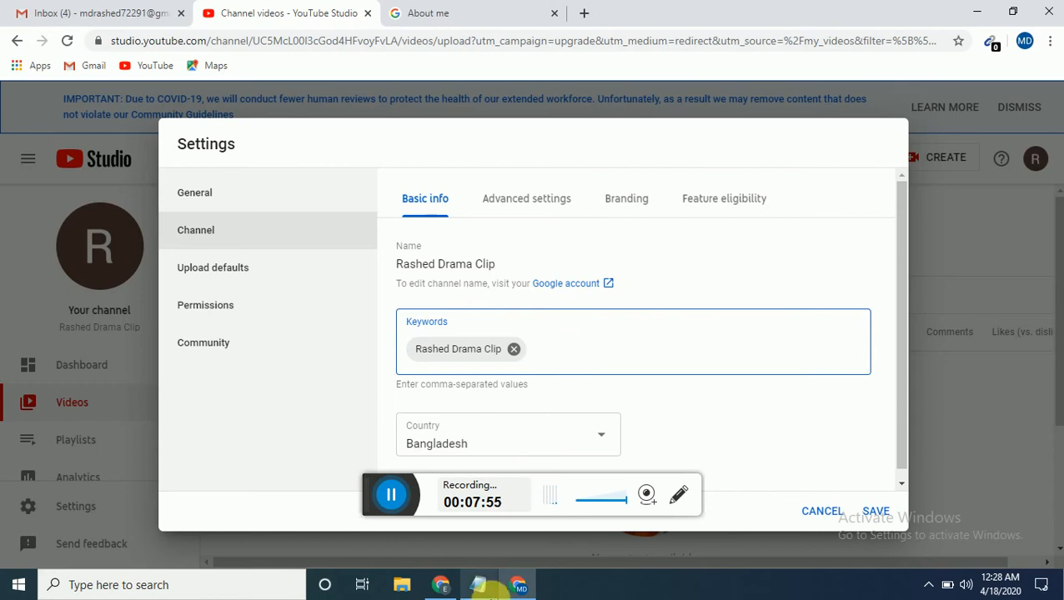
Copy the second keyword from the Notepad list and add it after the first one in the channel's keywords
click(478, 584)
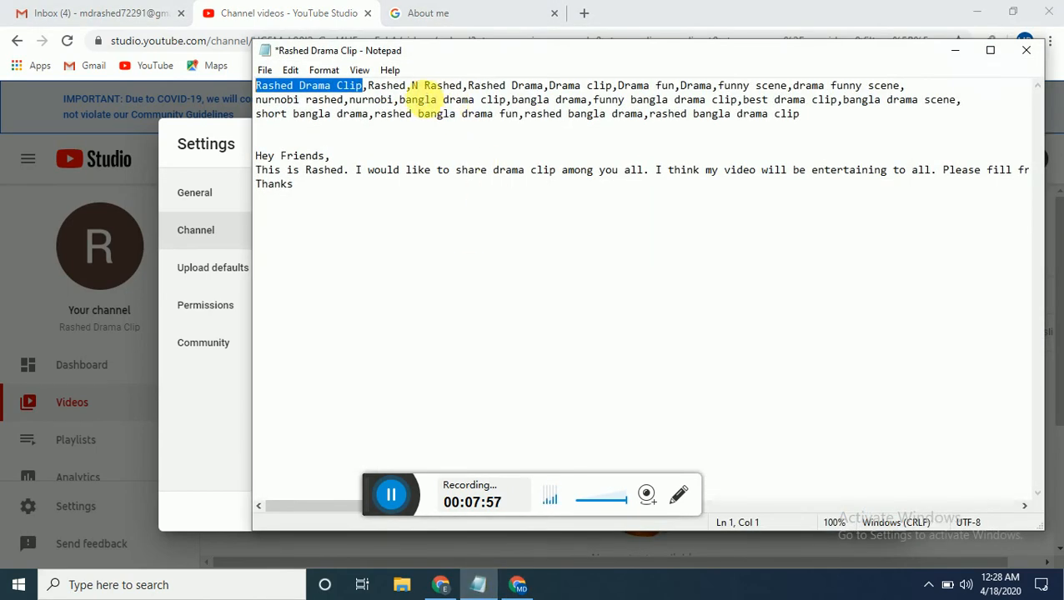
double_click(386, 86)
drag(393, 86, 372, 86)
key(ctrl+c)
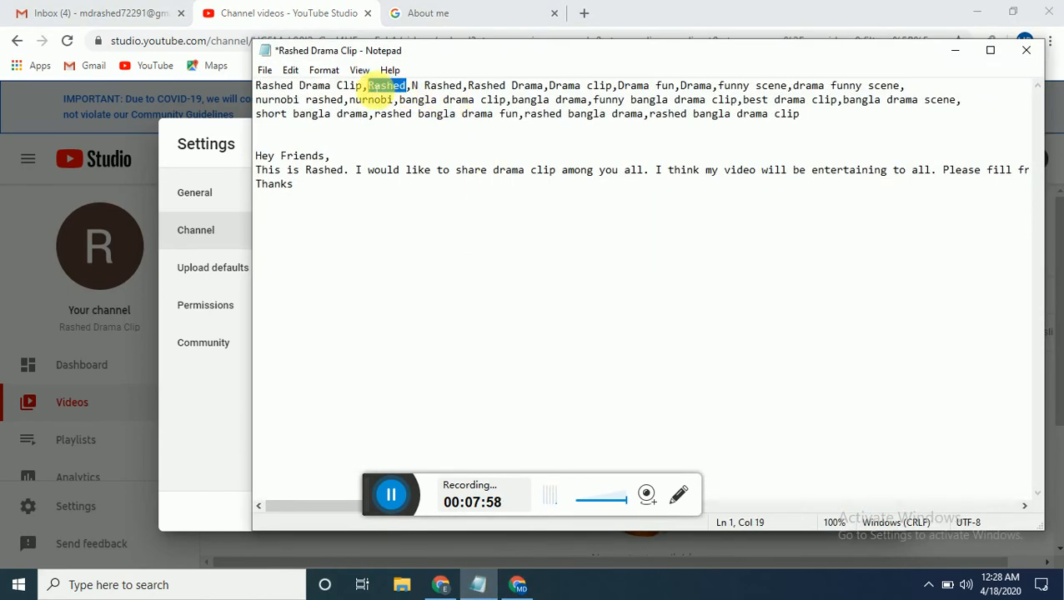
click(953, 52)
click(580, 336)
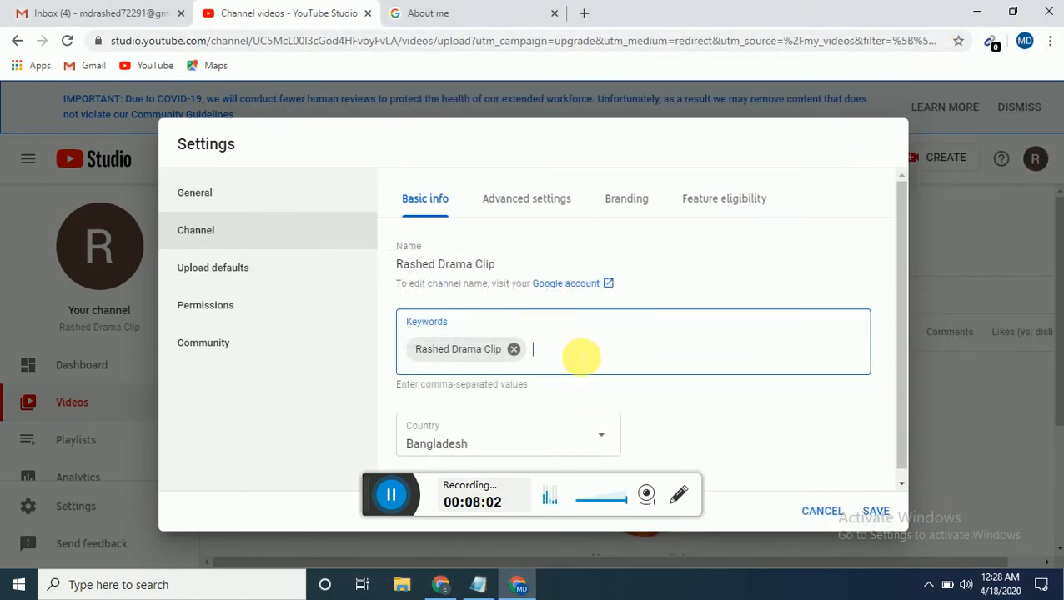
key(ctrl+v)
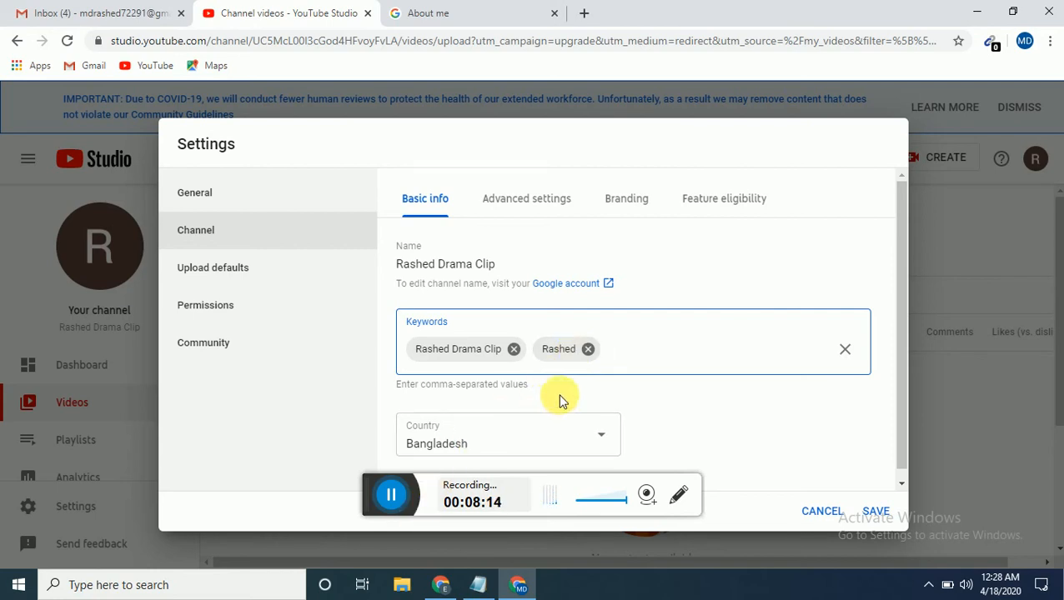
click(392, 492)
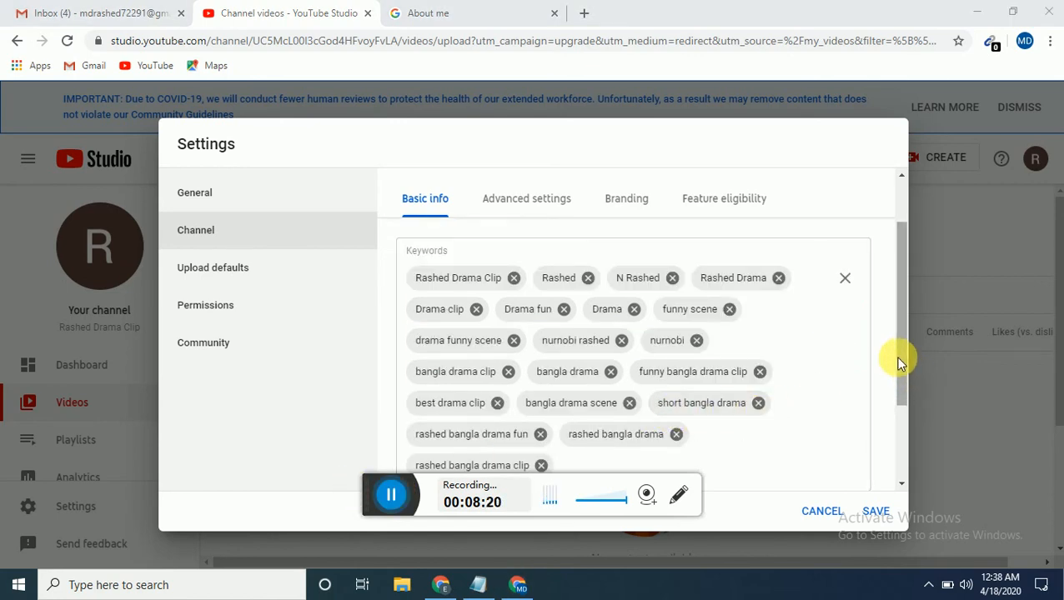
Set the channel's country to United States and save the settings
drag(901, 365, 905, 470)
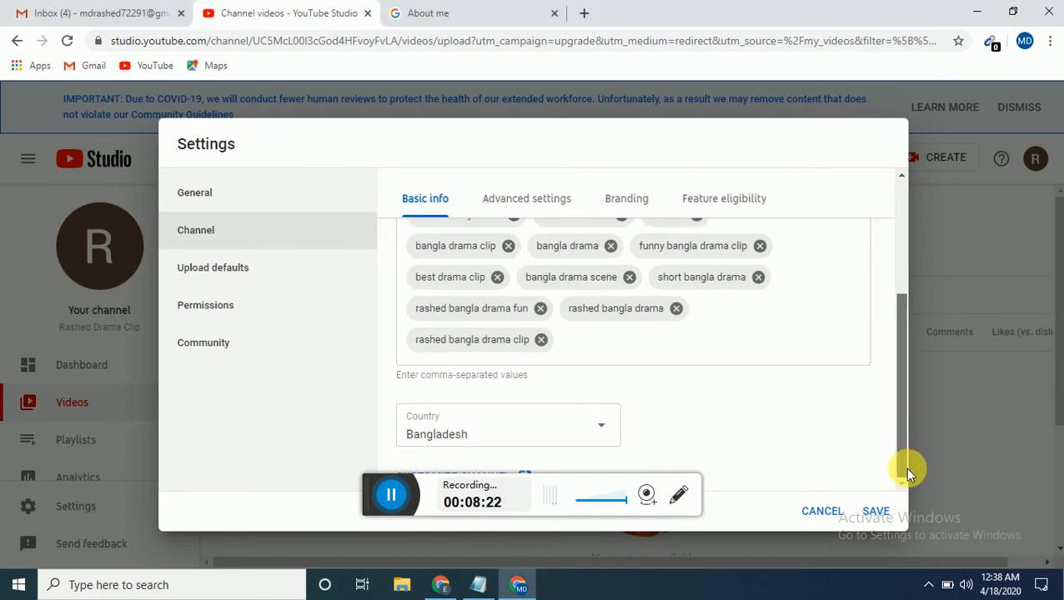
click(600, 431)
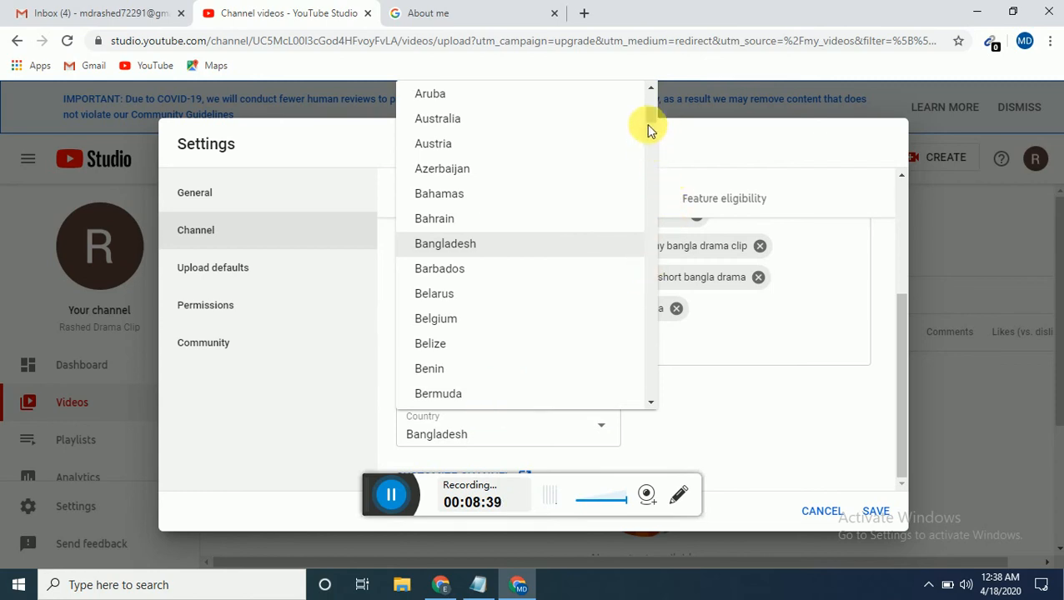
drag(648, 115, 649, 380)
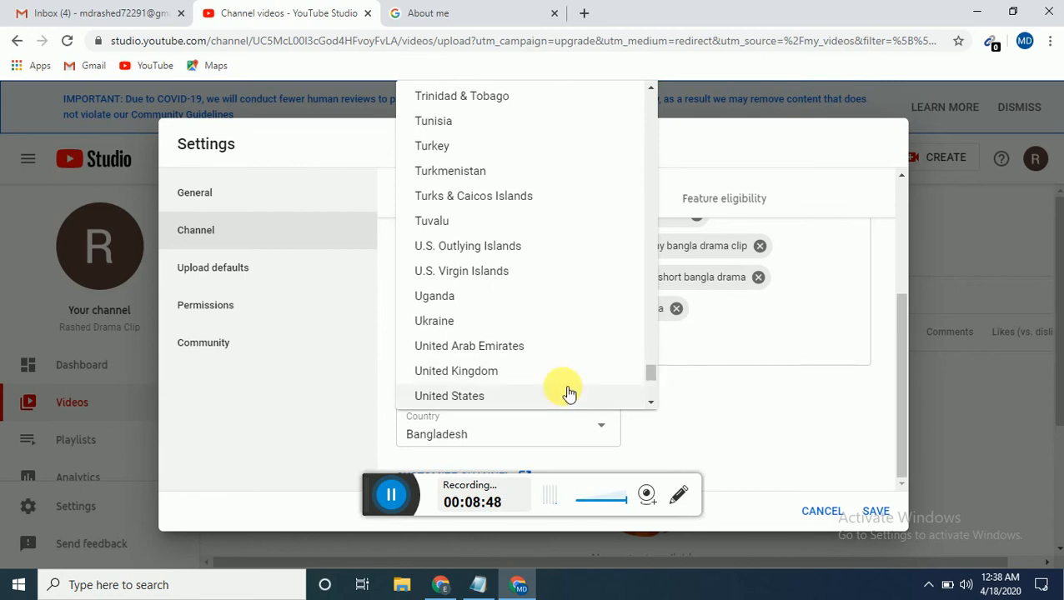
click(518, 398)
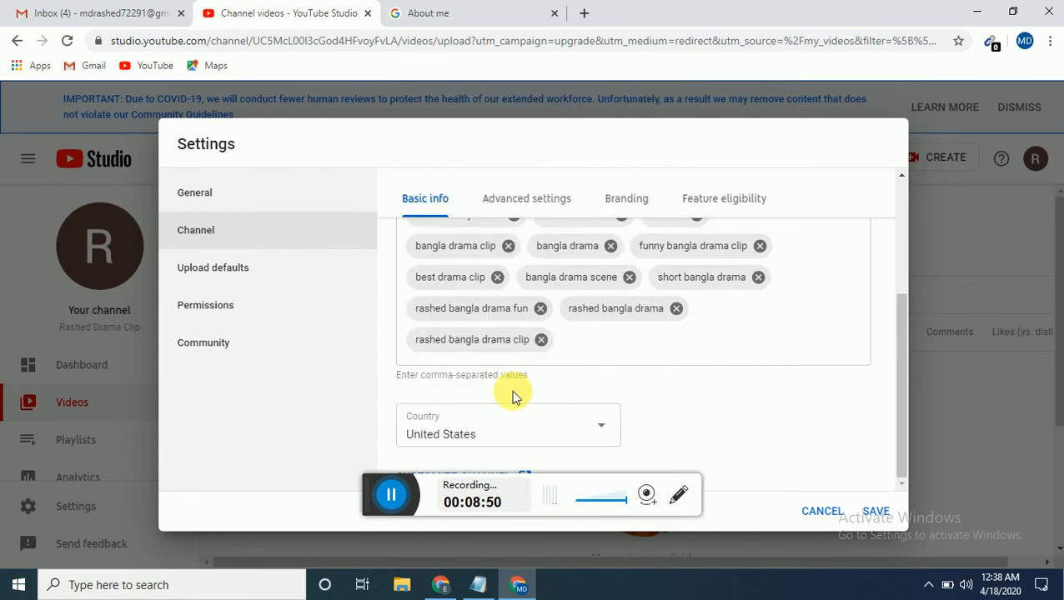
click(876, 512)
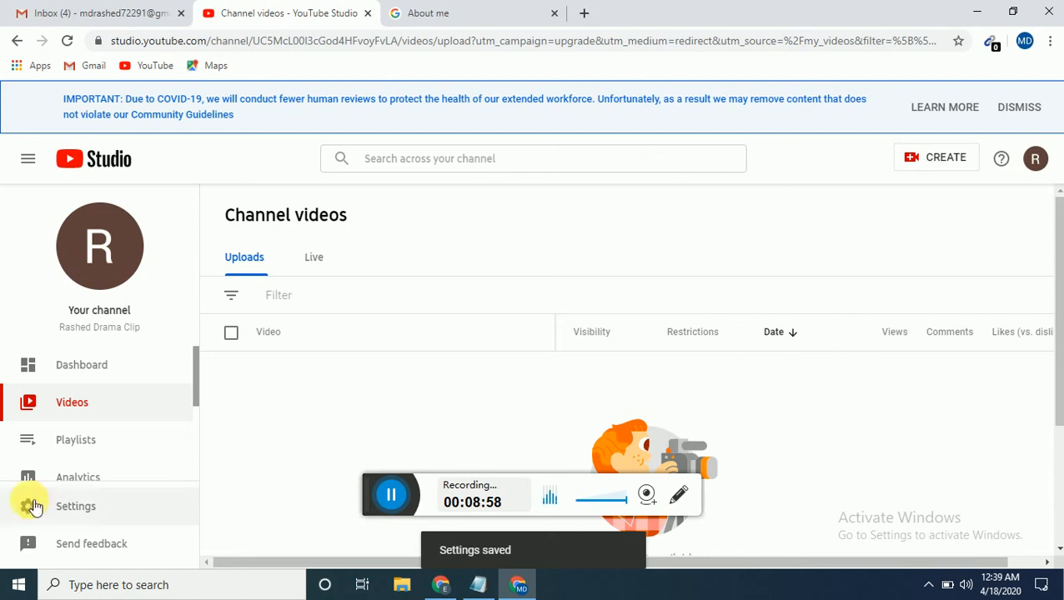
Reopen the channel settings and review the advanced options for audience, Google Ads account linking and subscriber count
click(106, 511)
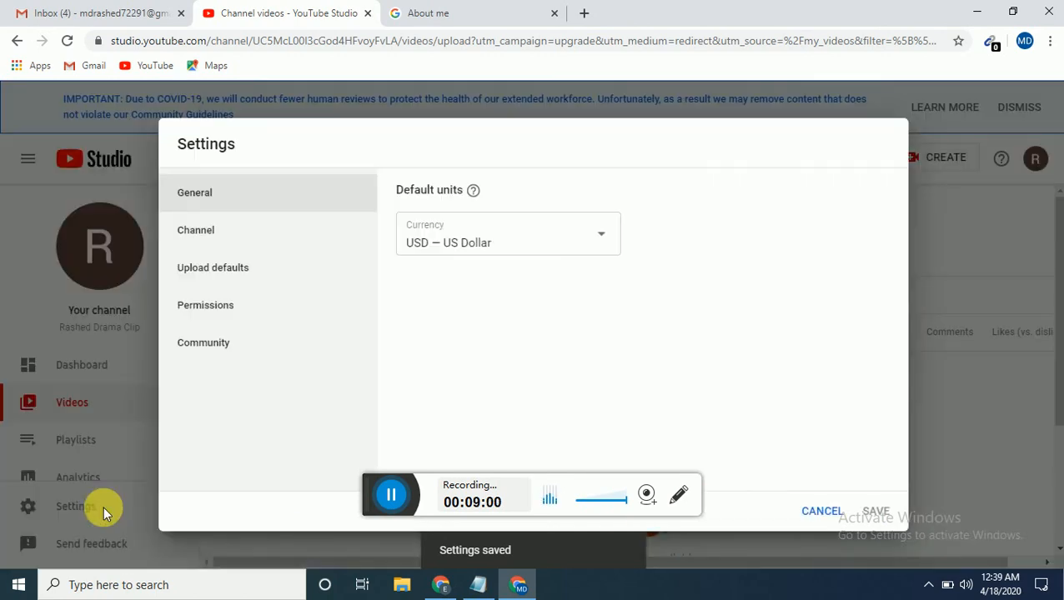
click(257, 236)
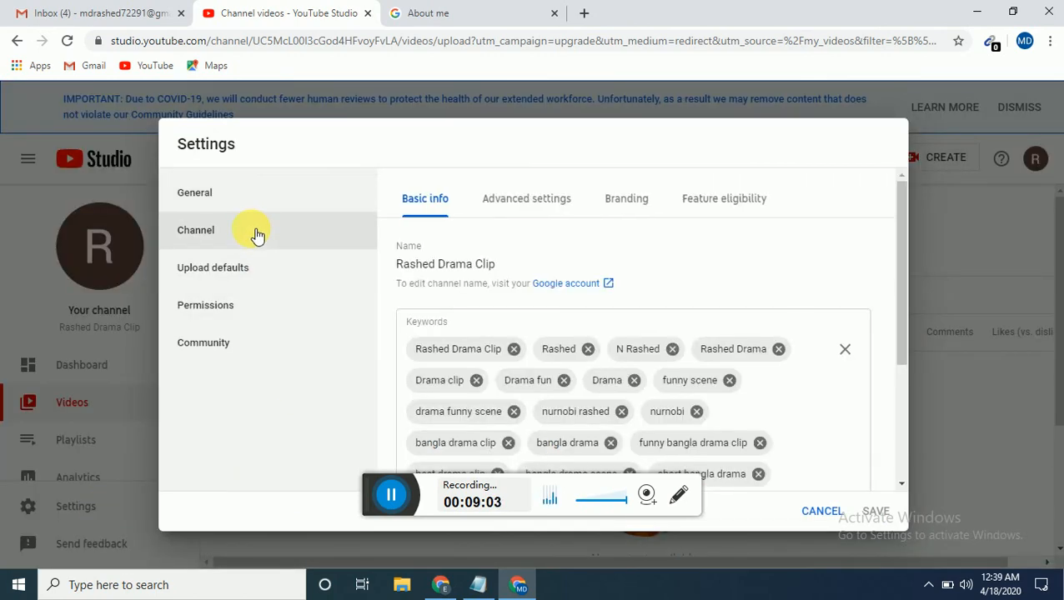
click(527, 204)
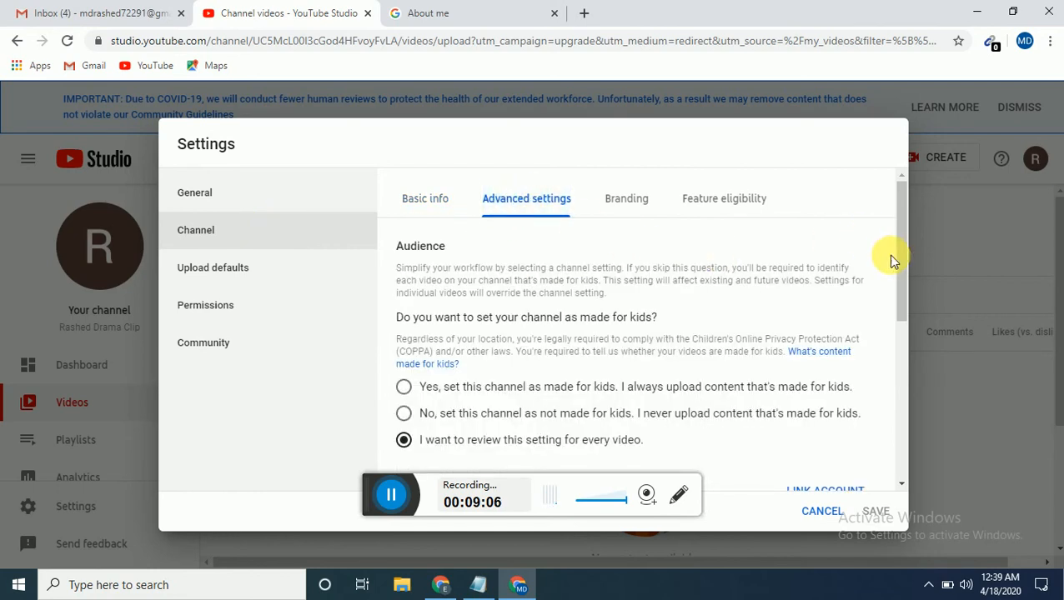
drag(901, 252, 887, 363)
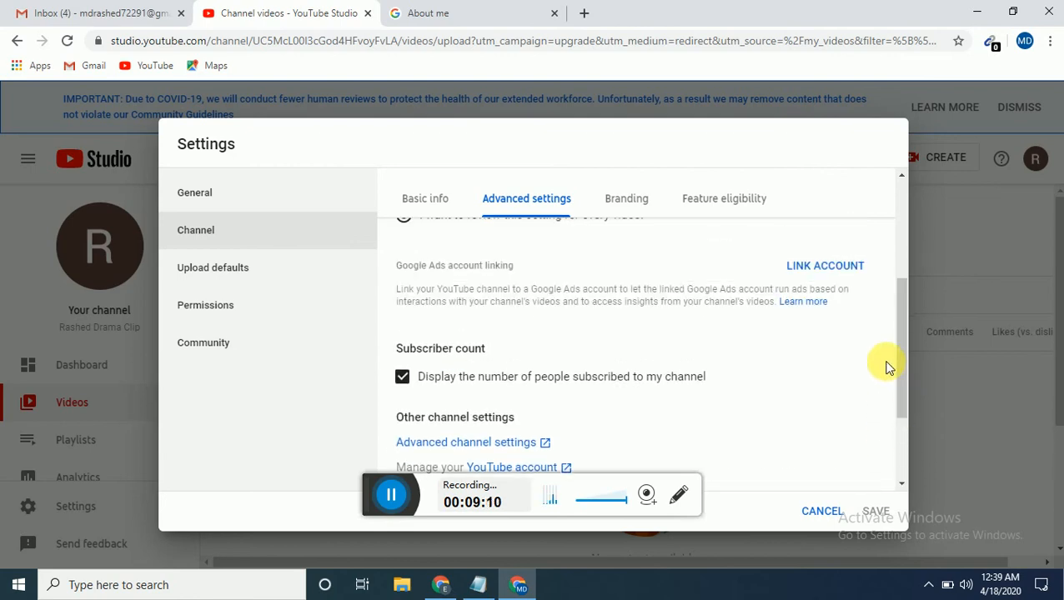
Add the "Rashed Drama Clip" image from the Desktop as the channel's video watermark and set its display time to Entire video
click(646, 207)
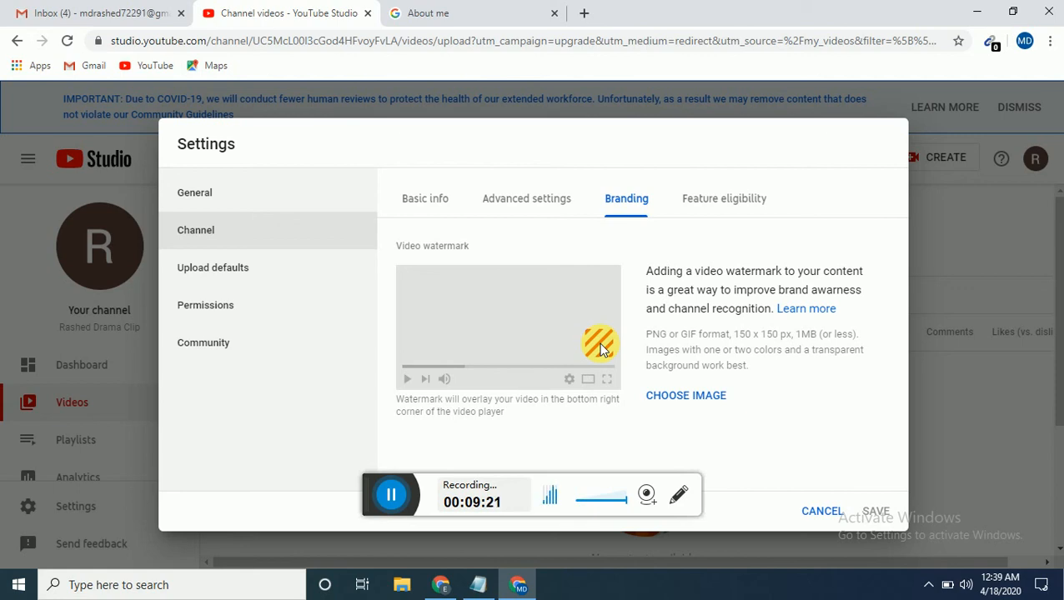
click(689, 400)
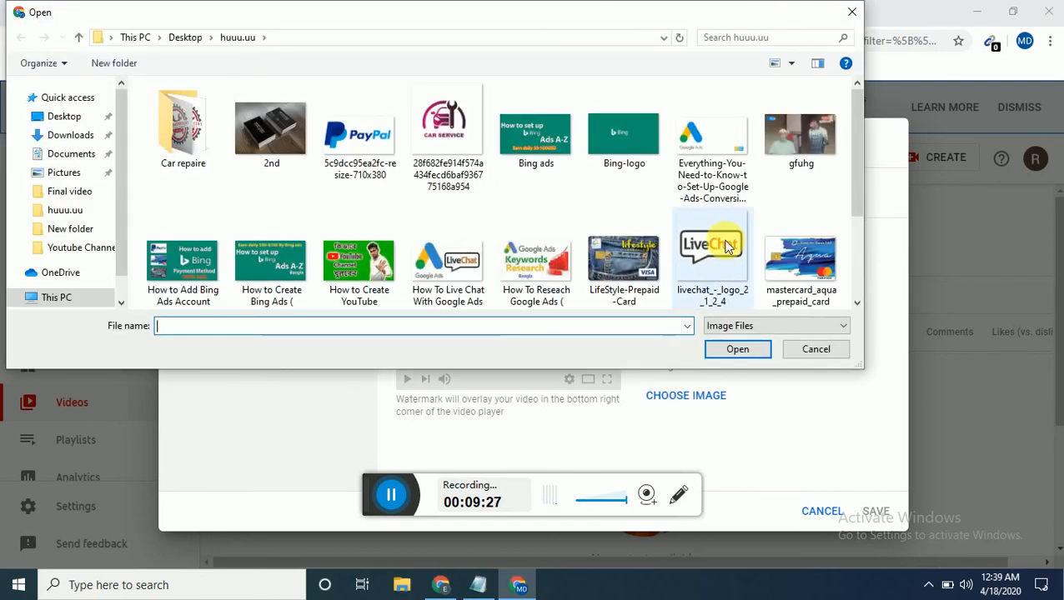
click(92, 117)
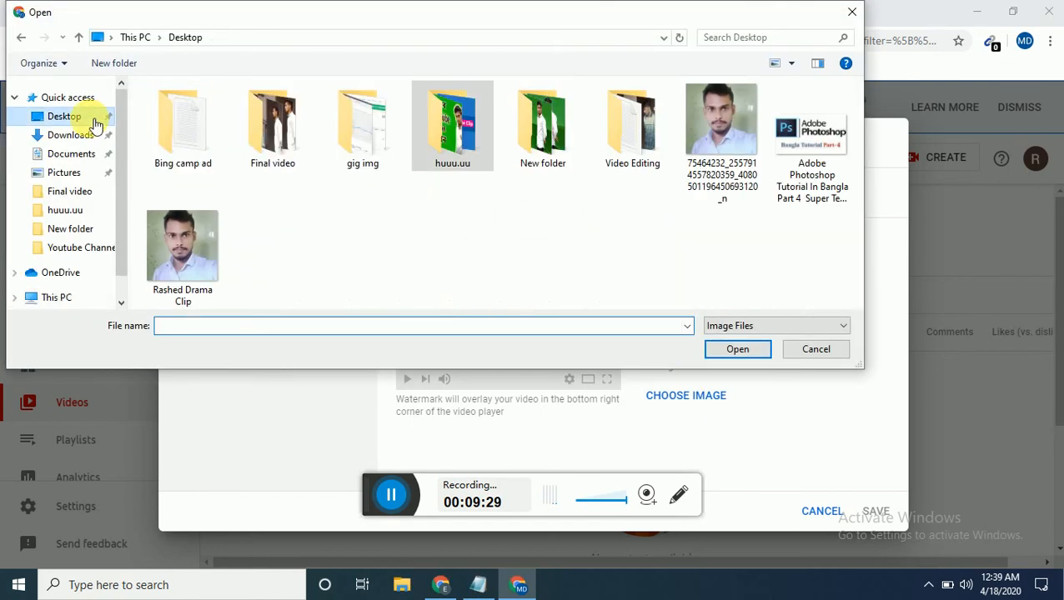
click(179, 248)
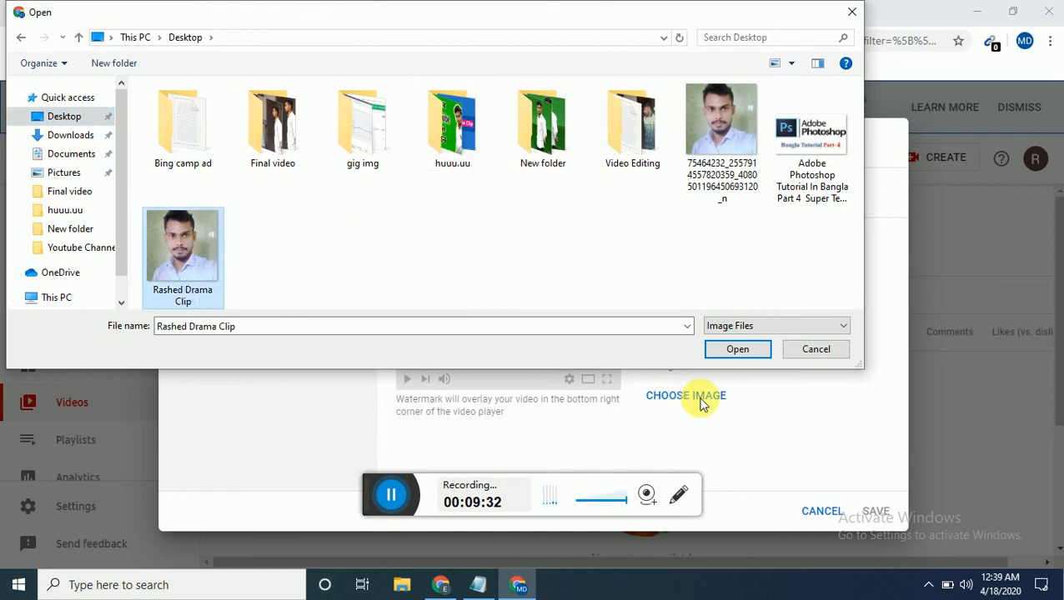
click(739, 351)
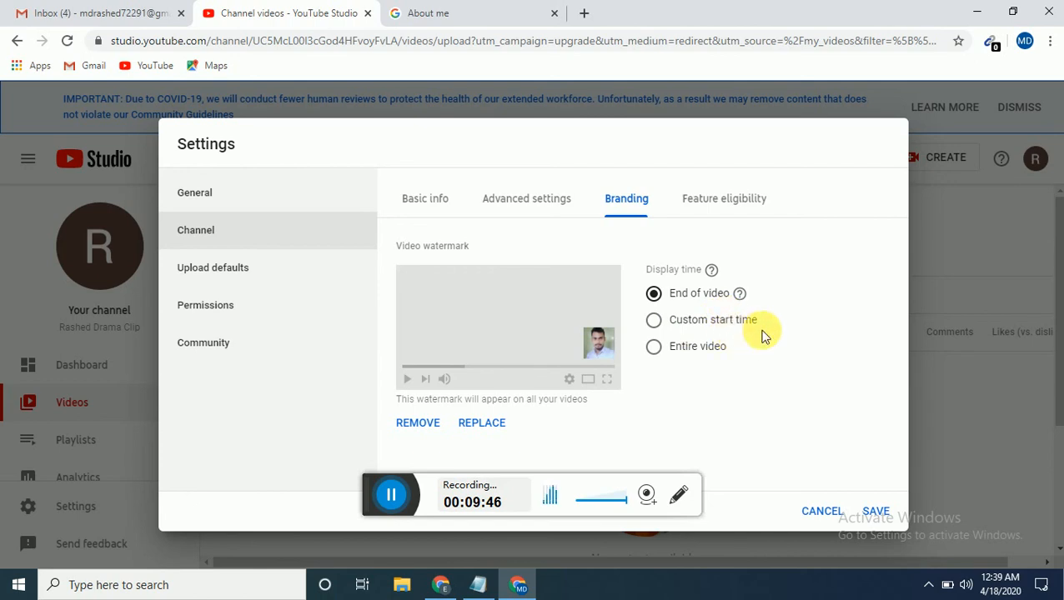
click(655, 347)
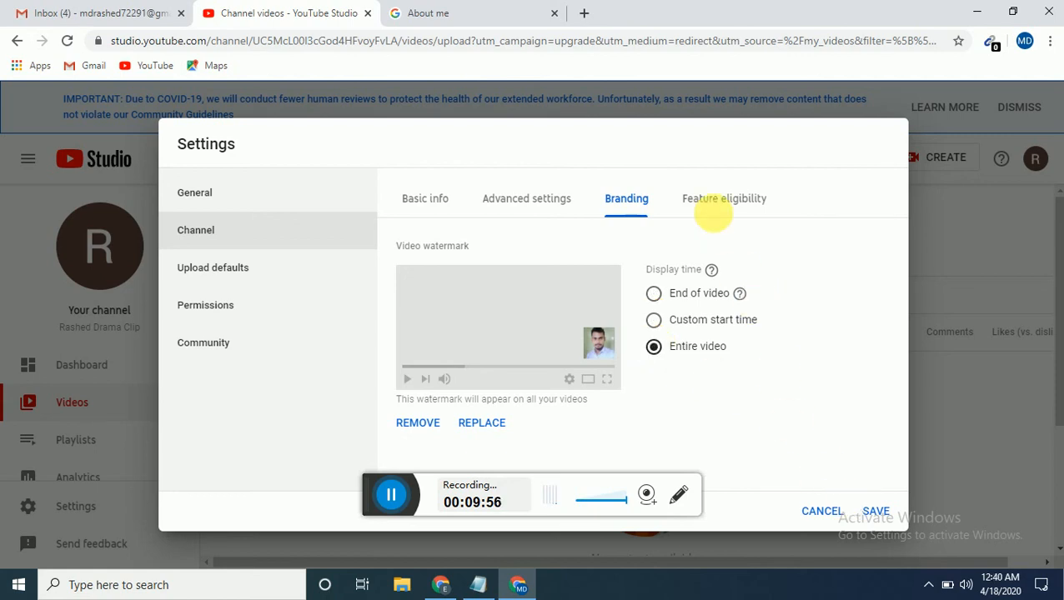
Check the channel's feature eligibility, return to the branding settings and save the watermark changes
click(719, 203)
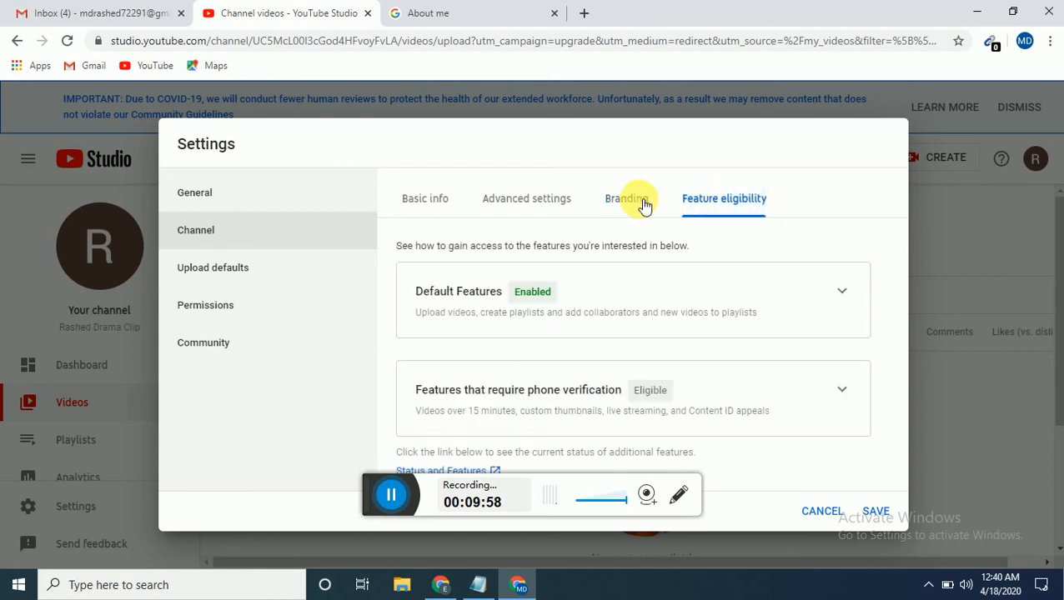
click(640, 206)
click(705, 203)
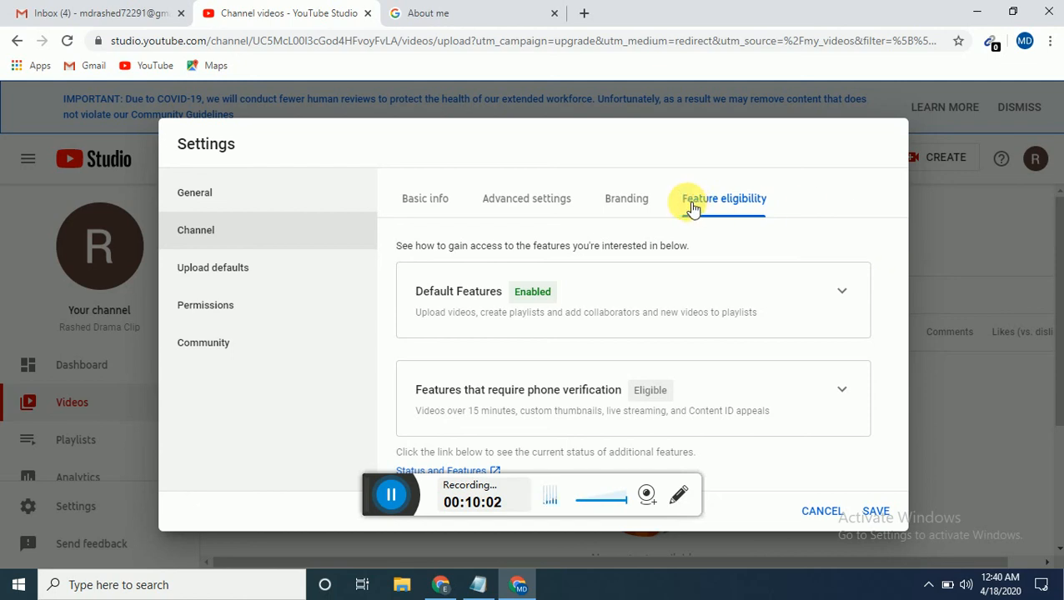
click(636, 206)
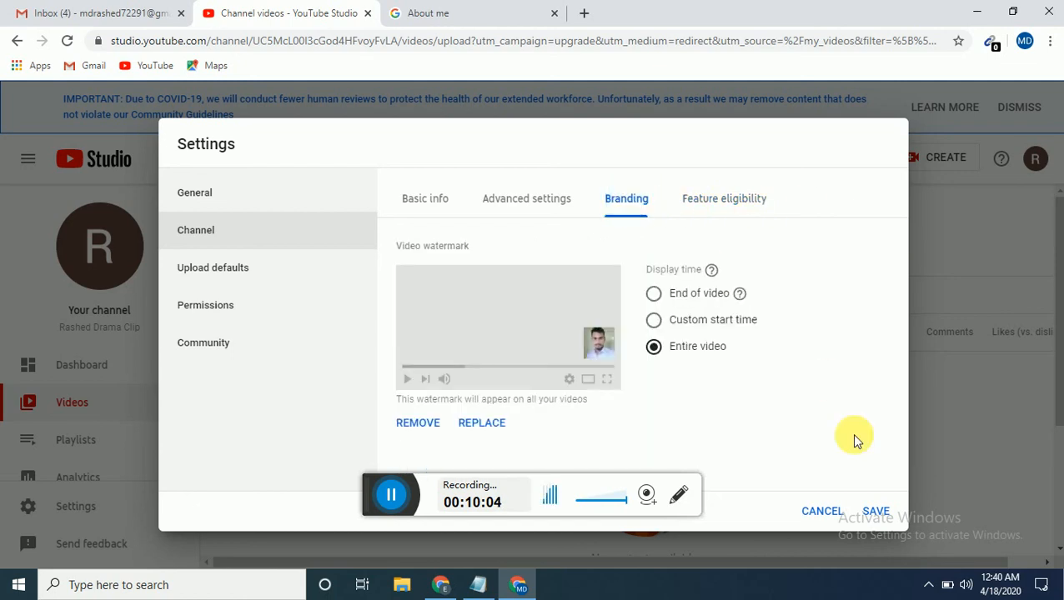
click(877, 512)
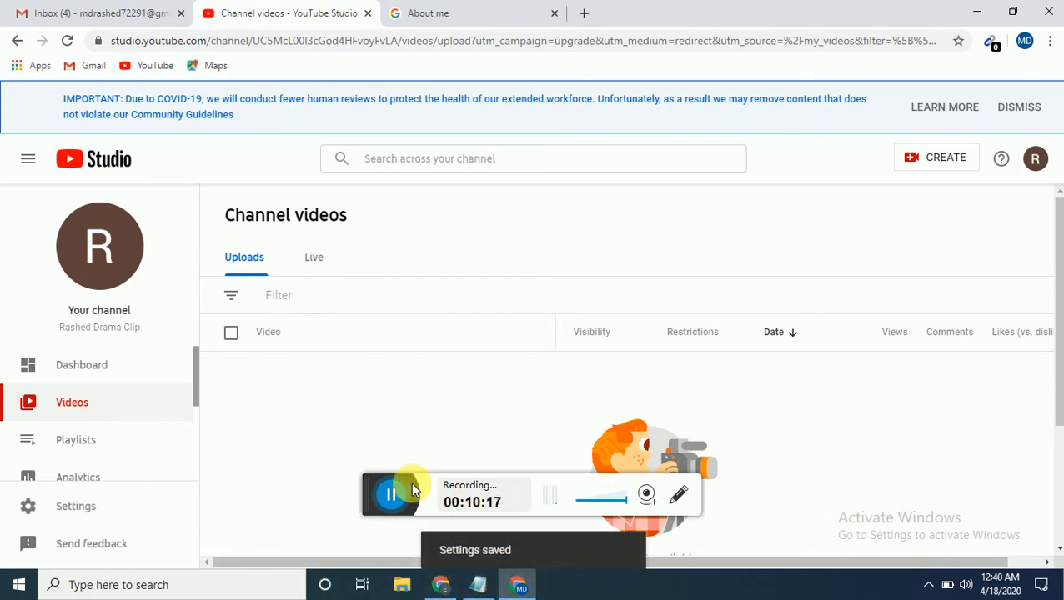
click(391, 495)
click(351, 499)
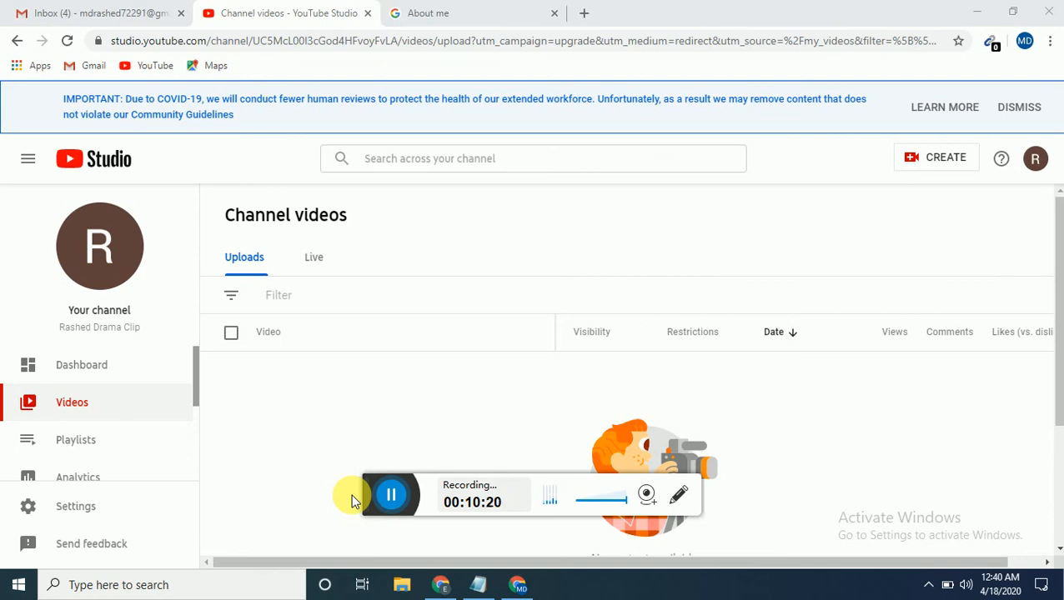
mouse_move(784, 327)
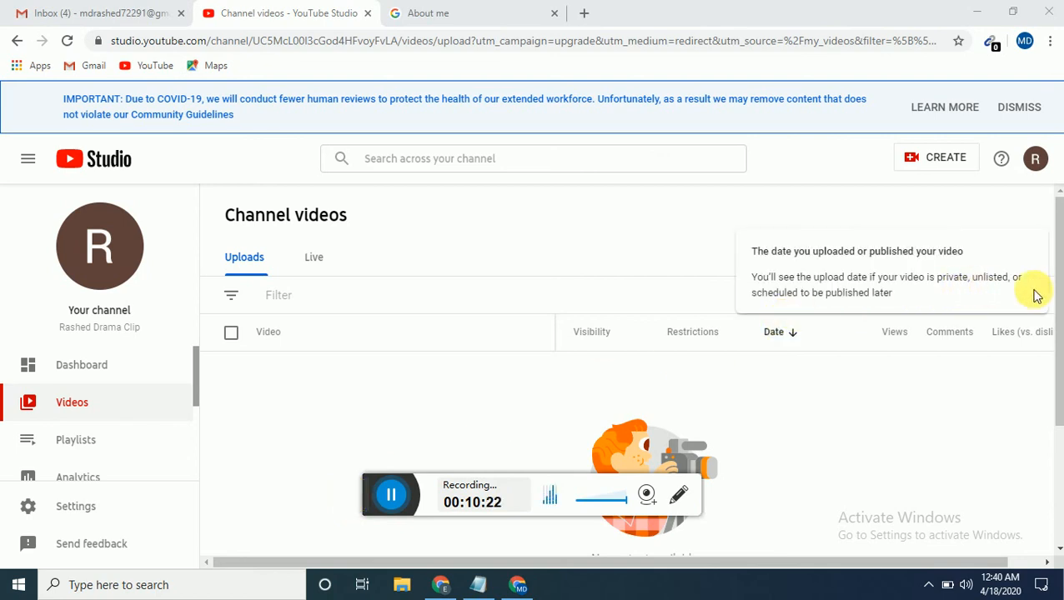
click(1058, 334)
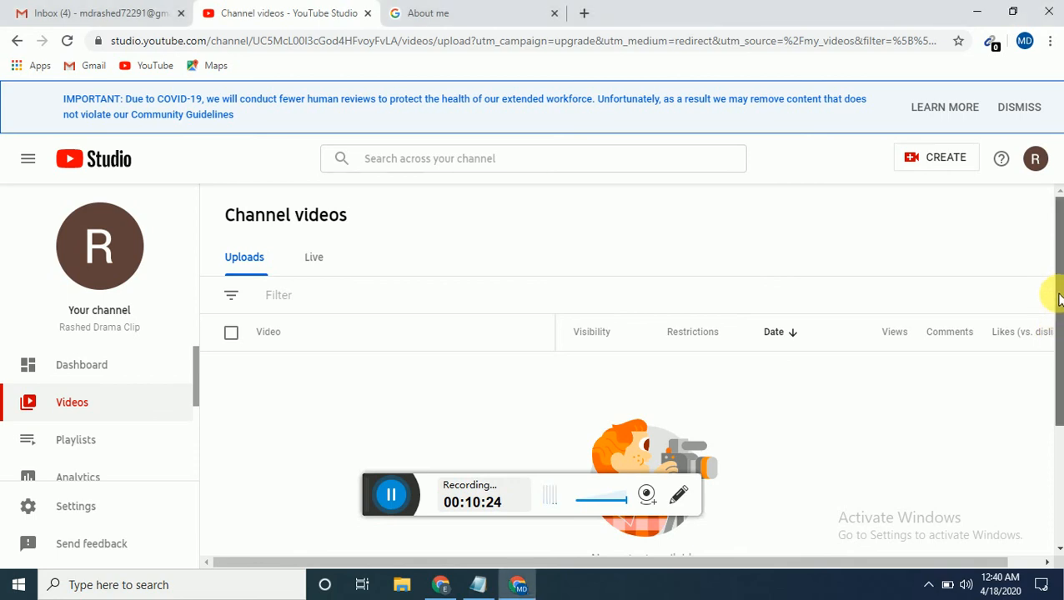